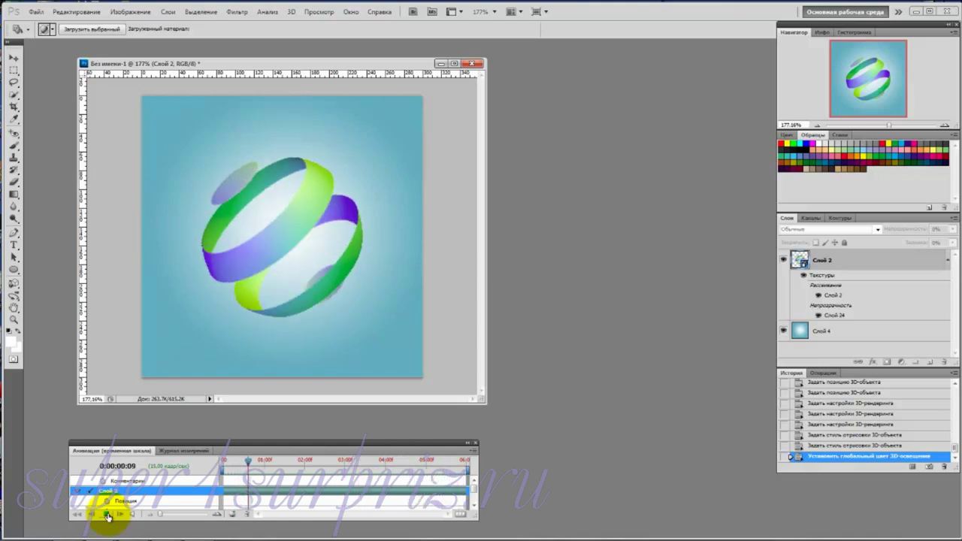
Stop the sphere animation's playback, minimize its document, and close the animation timeline.
{"action": "left_click", "coordinate": [108, 514]}
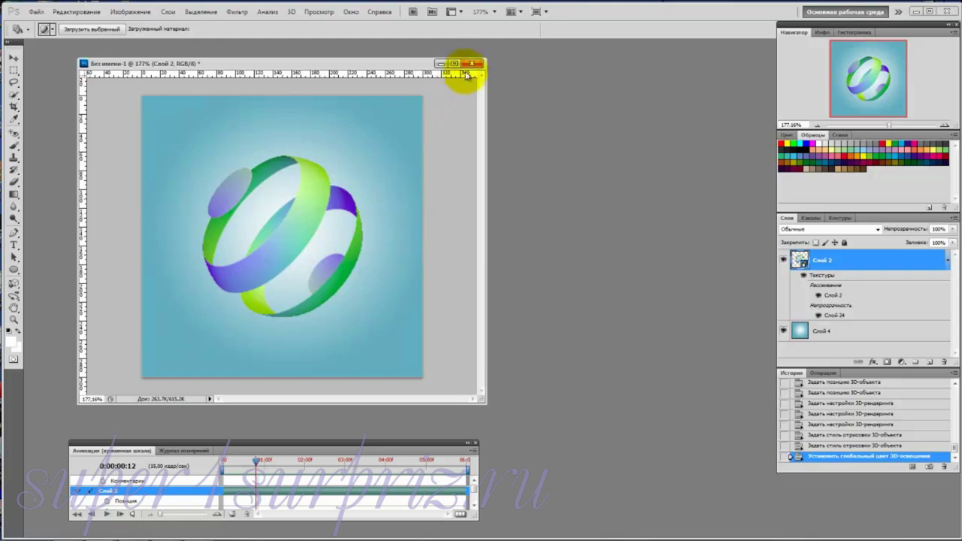
{"action": "left_click", "coordinate": [442, 64]}
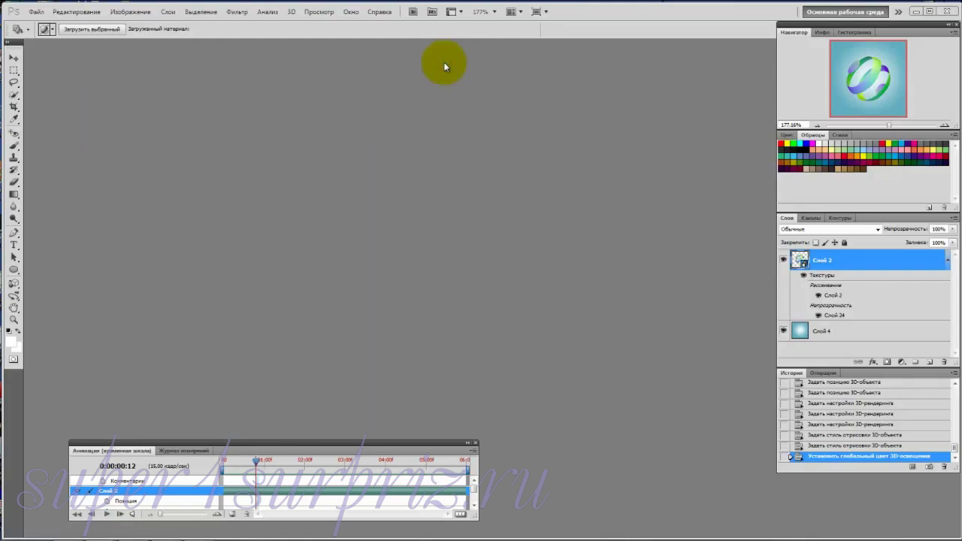
{"action": "left_click", "coordinate": [475, 445]}
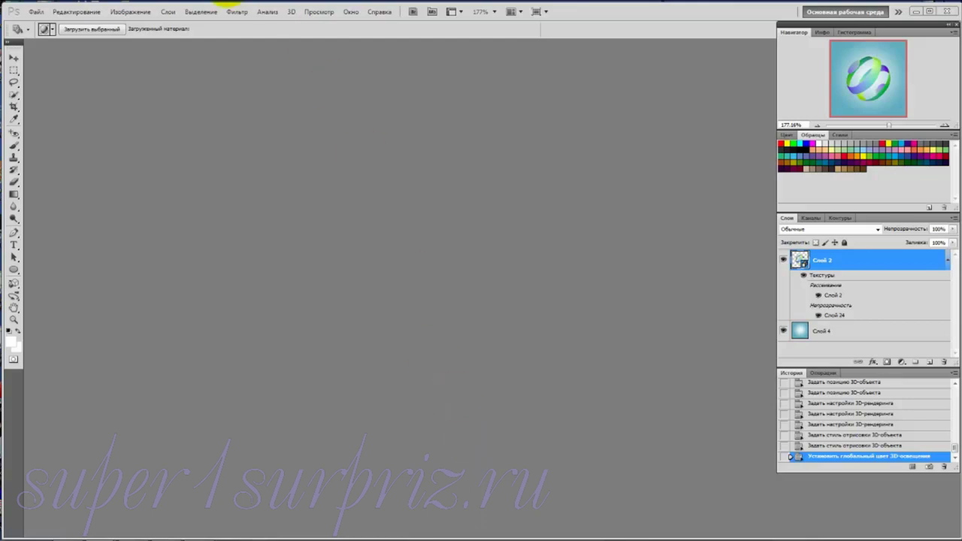
Create a new 300 × 300 pixel RGB document at 72 pixels/inch, 8-bit, with a transparent background.
{"action": "left_click", "coordinate": [36, 12]}
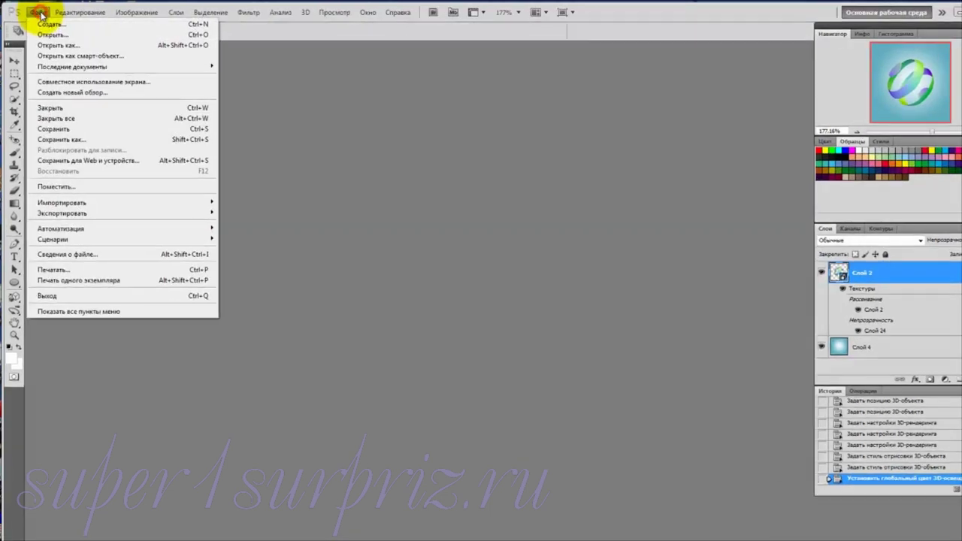
{"action": "left_click", "coordinate": [35, 21]}
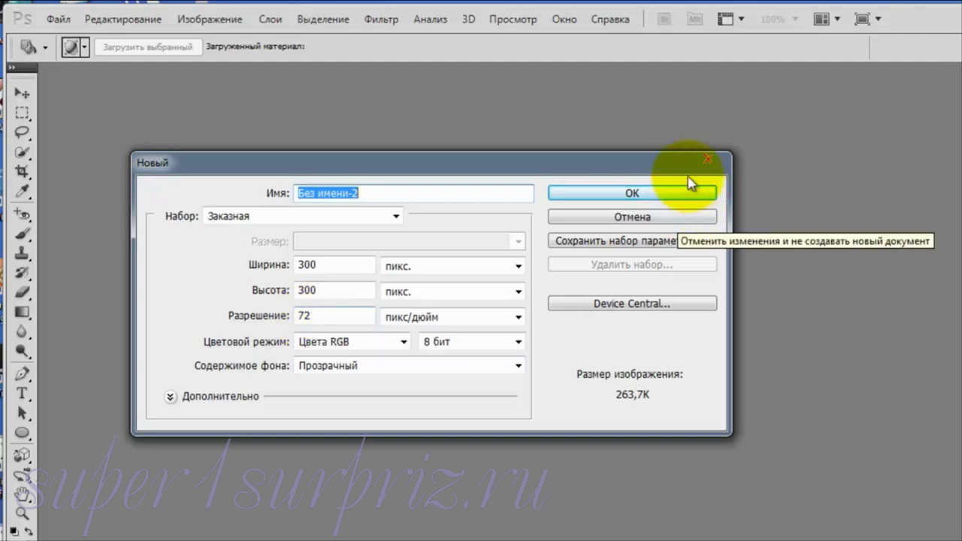
{"action": "left_click", "coordinate": [582, 192]}
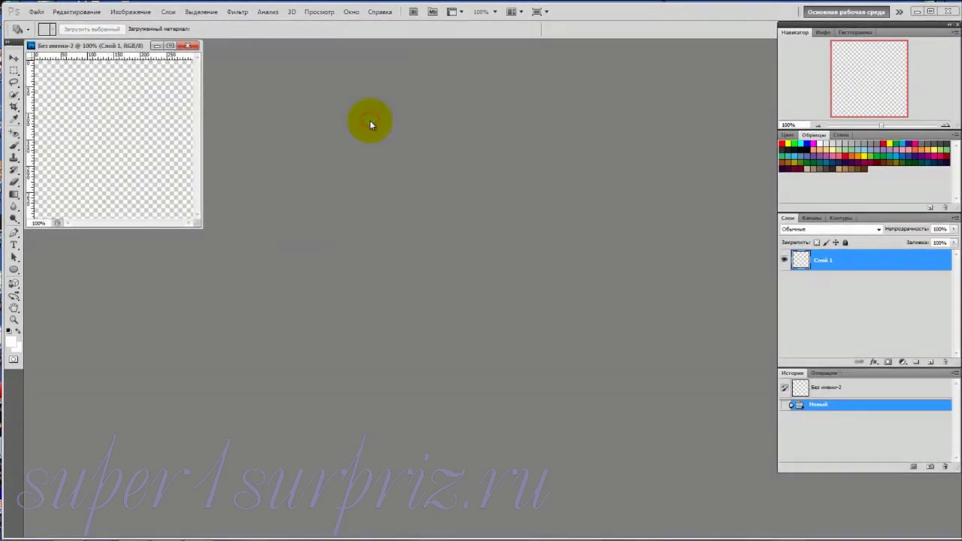
Enlarge and reposition the new document's window in the workspace, with the canvas magnified to about 195%.
{"action": "left_click_drag", "start_coordinate": [148, 46], "coordinate": [439, 115]}
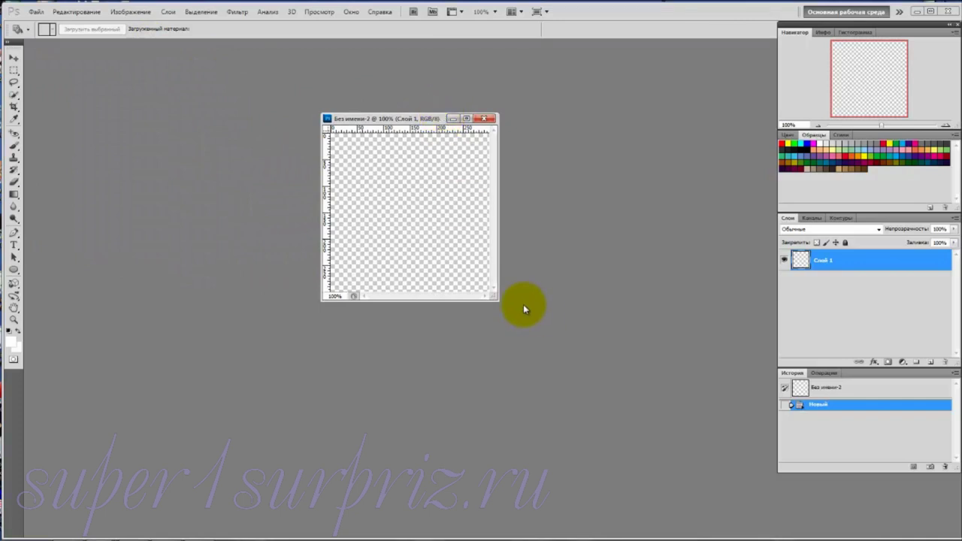
{"action": "left_click_drag", "start_coordinate": [495, 298], "coordinate": [652, 461]}
{"action": "left_click_drag", "start_coordinate": [453, 118], "coordinate": [337, 70]}
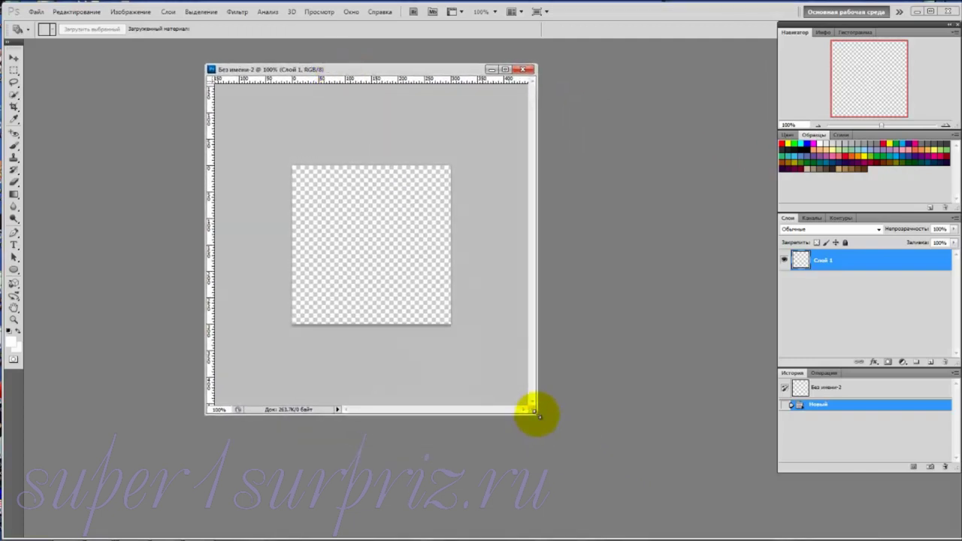
{"action": "left_click_drag", "start_coordinate": [536, 412], "coordinate": [672, 520]}
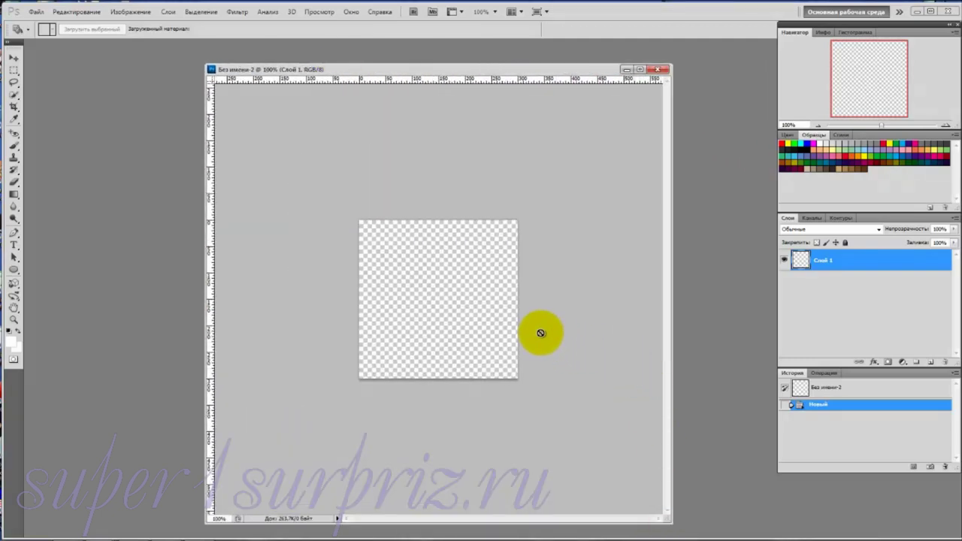
{"action": "left_click_drag", "start_coordinate": [541, 333], "coordinate": [540, 333]}
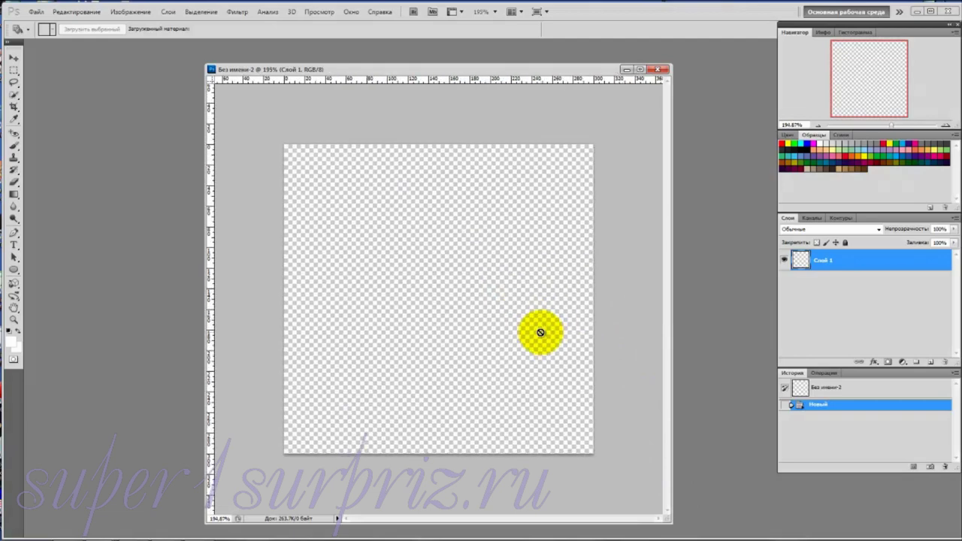
{"action": "left_click_drag", "start_coordinate": [508, 68], "coordinate": [492, 52]}
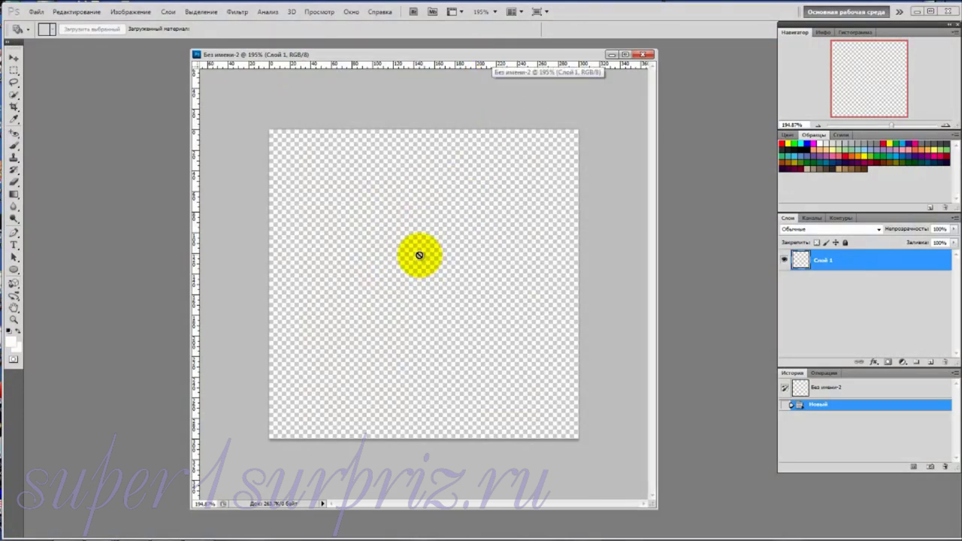
Fill the canvas with a radial white-to-blue preset gradient running from the center toward the upper-right corner.
{"action": "left_click", "coordinate": [18, 196]}
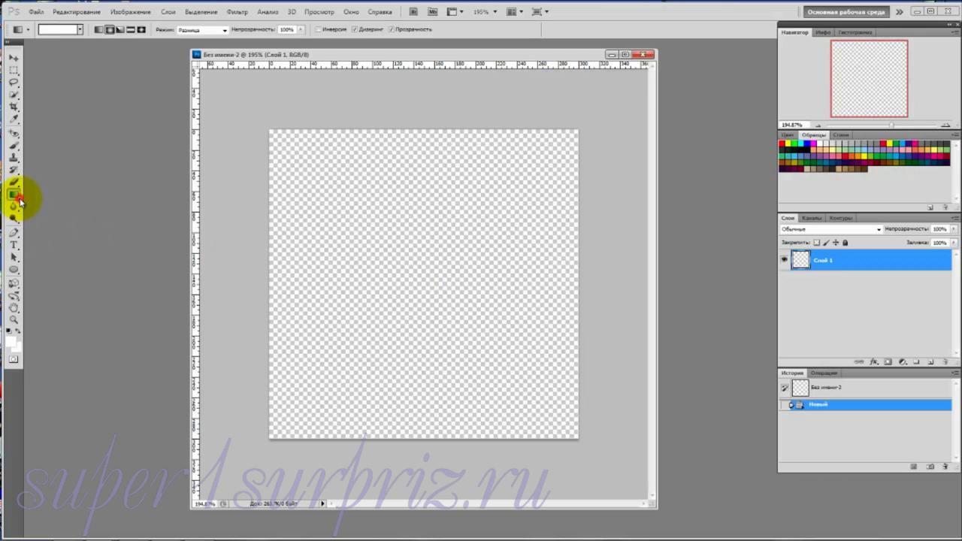
{"action": "left_click", "coordinate": [80, 30]}
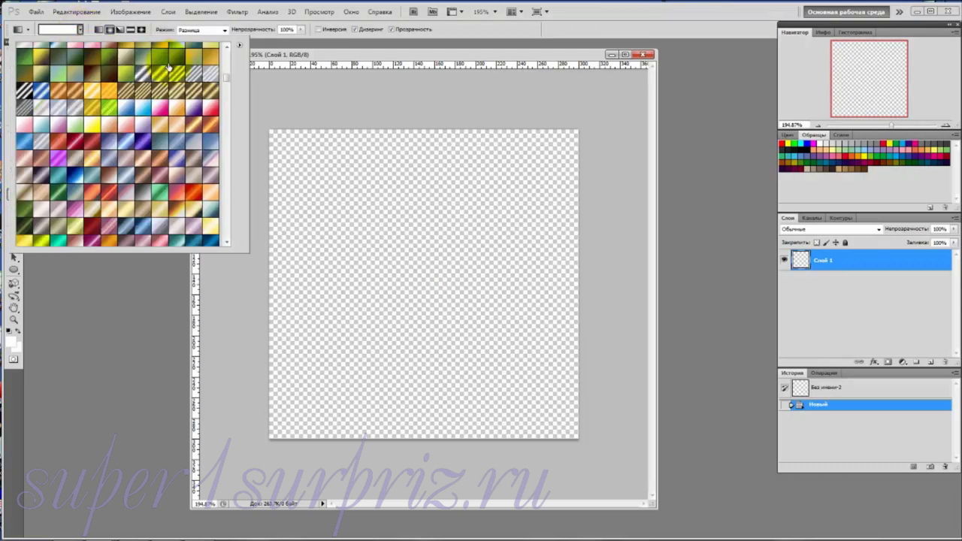
{"action": "left_click", "coordinate": [147, 125]}
{"action": "left_click", "coordinate": [127, 112]}
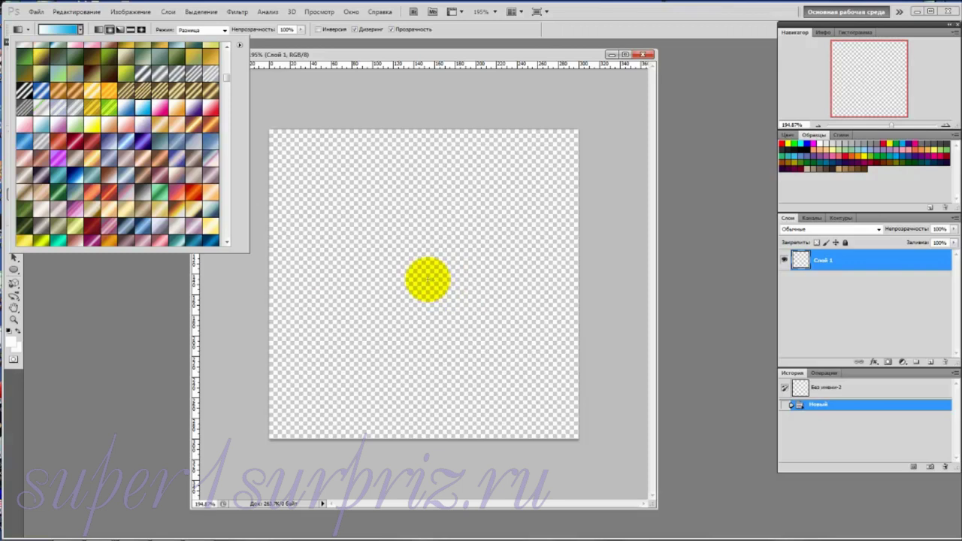
{"action": "left_click_drag", "start_coordinate": [426, 280], "coordinate": [560, 148]}
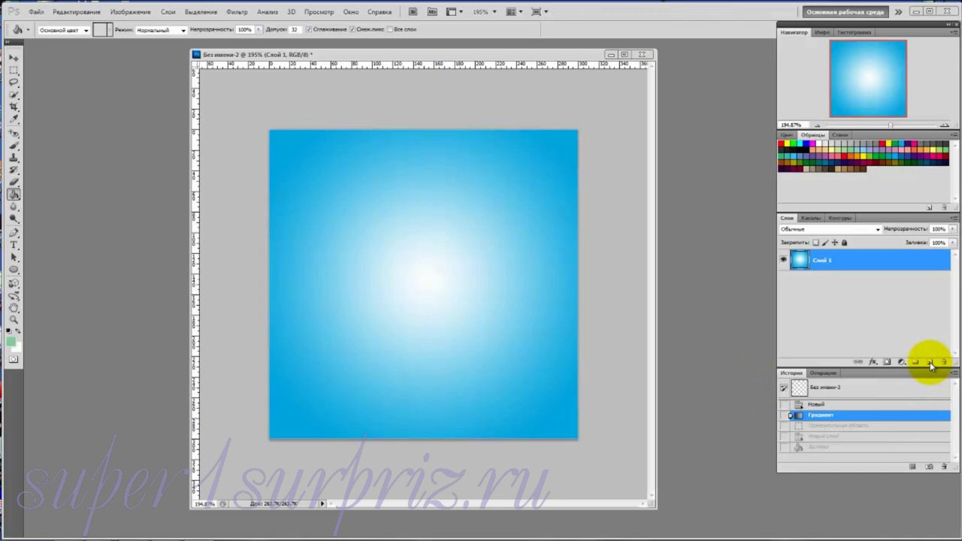
Add a new layer and fill a full-width horizontal rectangular selection near the canvas's upper edge with light green.
{"action": "left_click", "coordinate": [930, 362]}
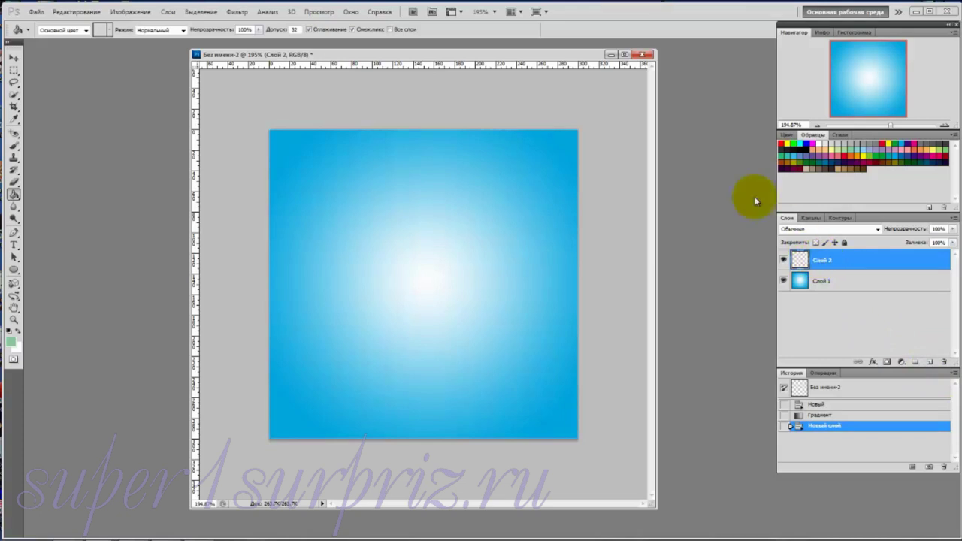
{"action": "left_click", "coordinate": [14, 72]}
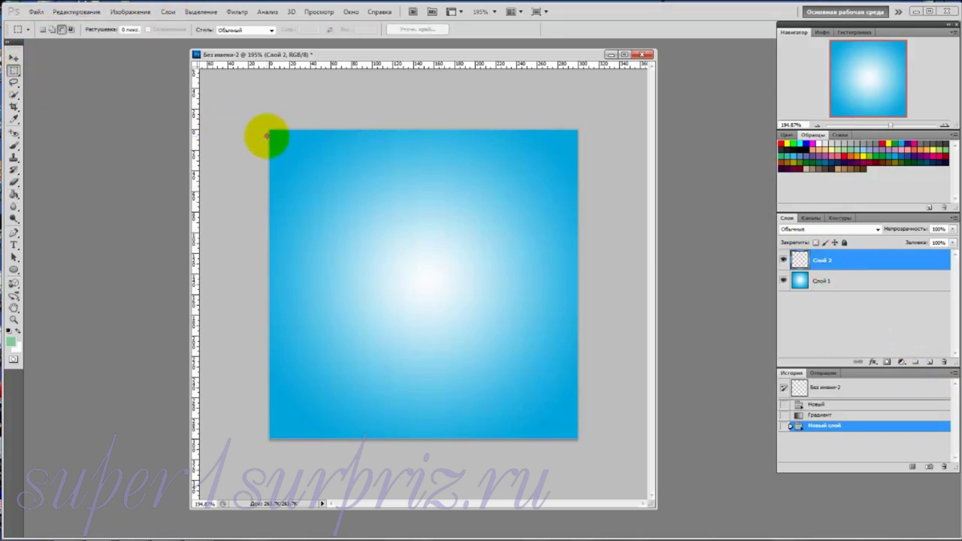
{"action": "left_click_drag", "start_coordinate": [268, 133], "coordinate": [596, 172]}
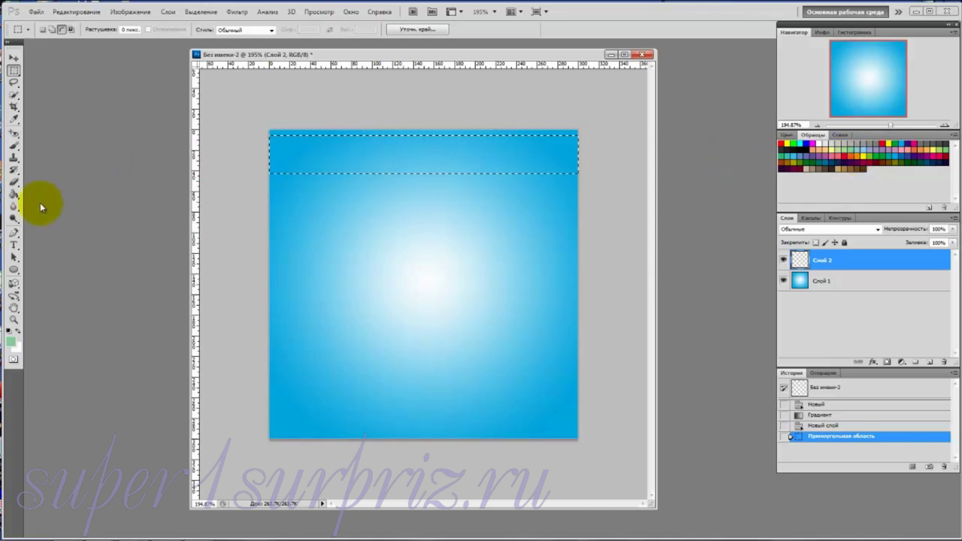
{"action": "left_click", "coordinate": [13, 195]}
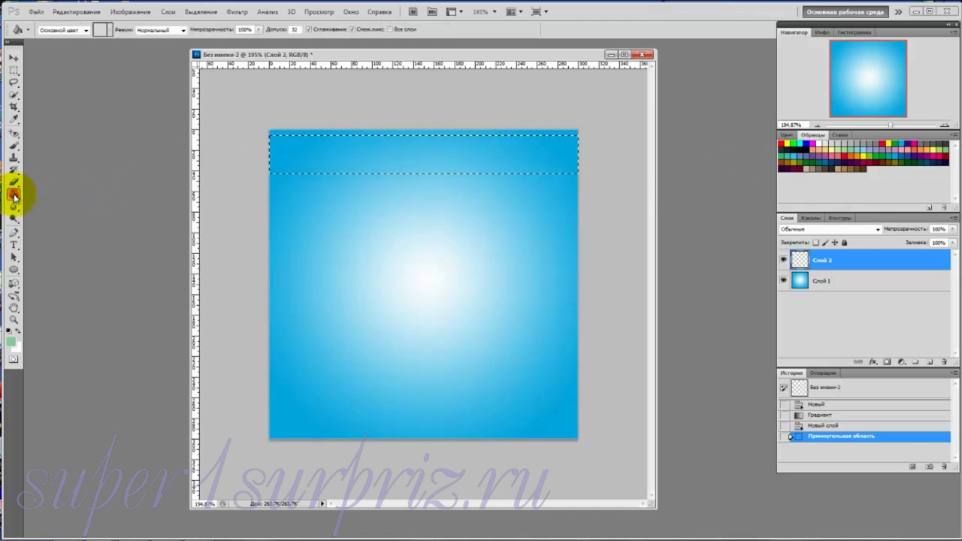
{"action": "left_click", "coordinate": [396, 157]}
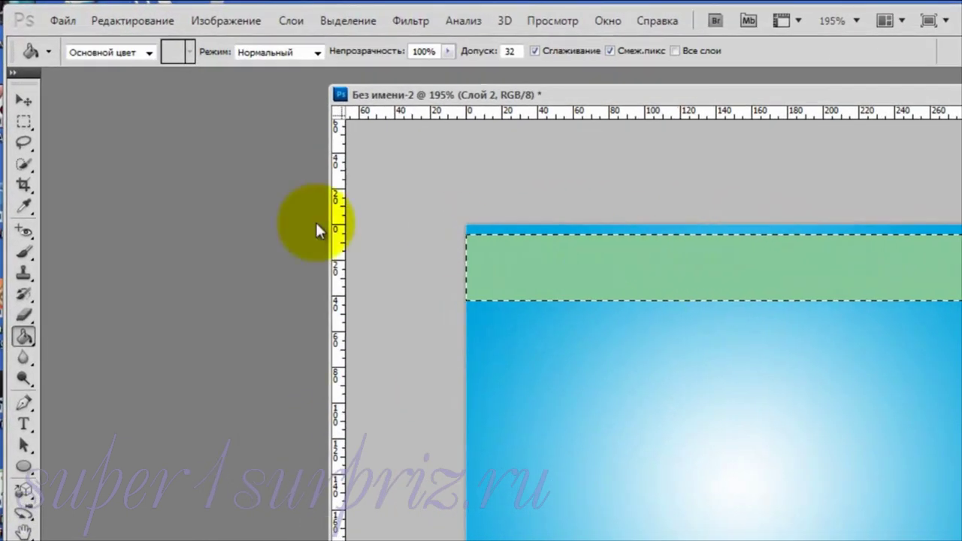
Scale the green stripe to 107.52% width and move it to the canvas's upper edge, overhanging both sides.
{"action": "left_click", "coordinate": [112, 20]}
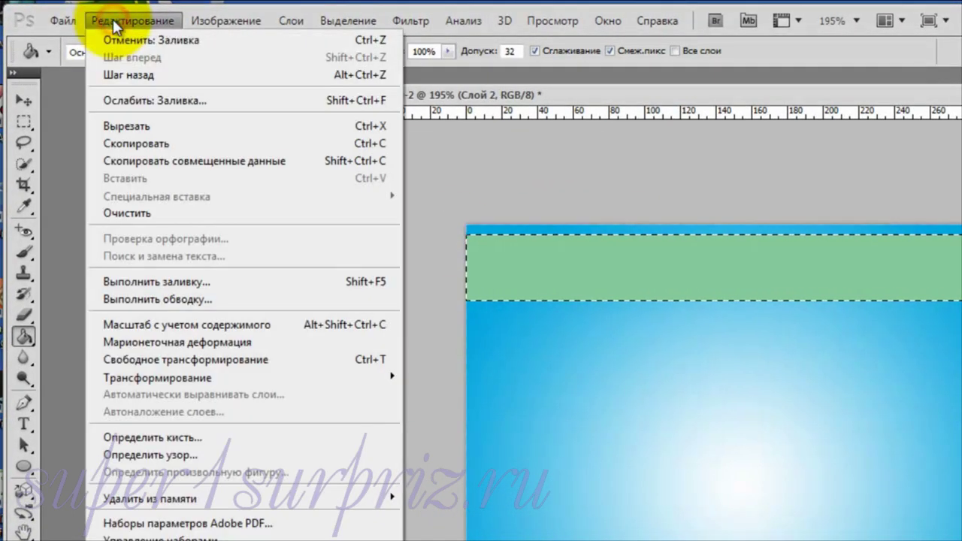
{"action": "mouse_move", "coordinate": [135, 378]}
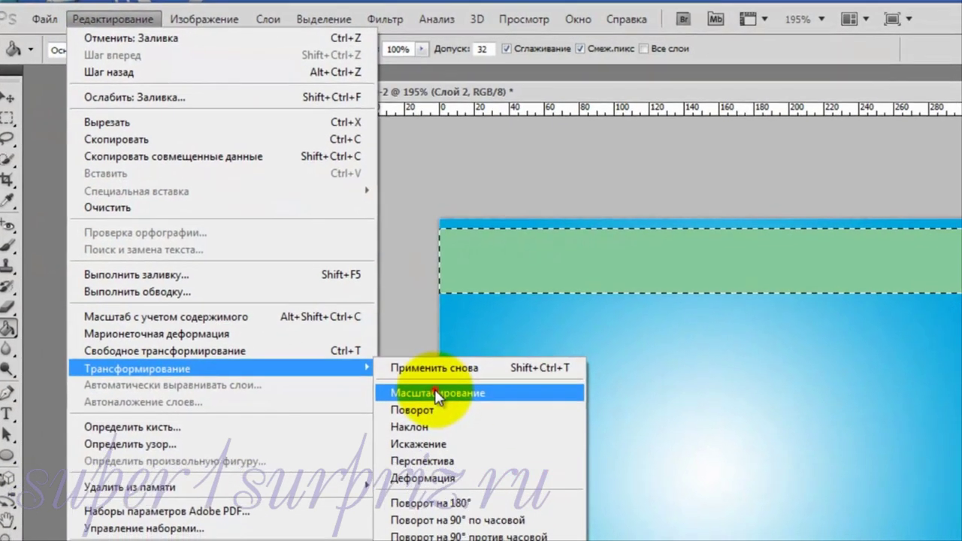
{"action": "left_click", "coordinate": [437, 395]}
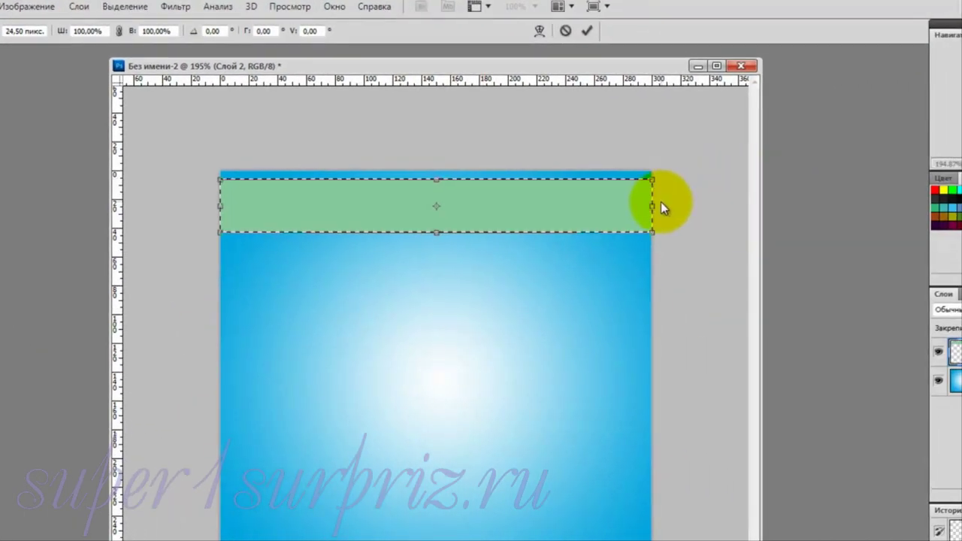
{"action": "left_click_drag", "start_coordinate": [652, 205], "coordinate": [684, 207]}
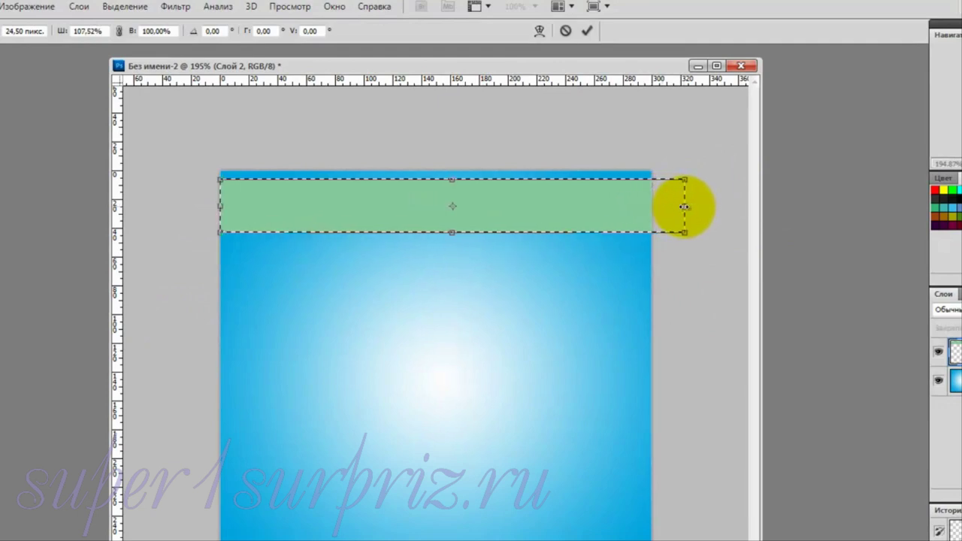
{"action": "left_click_drag", "start_coordinate": [509, 206], "coordinate": [494, 202]}
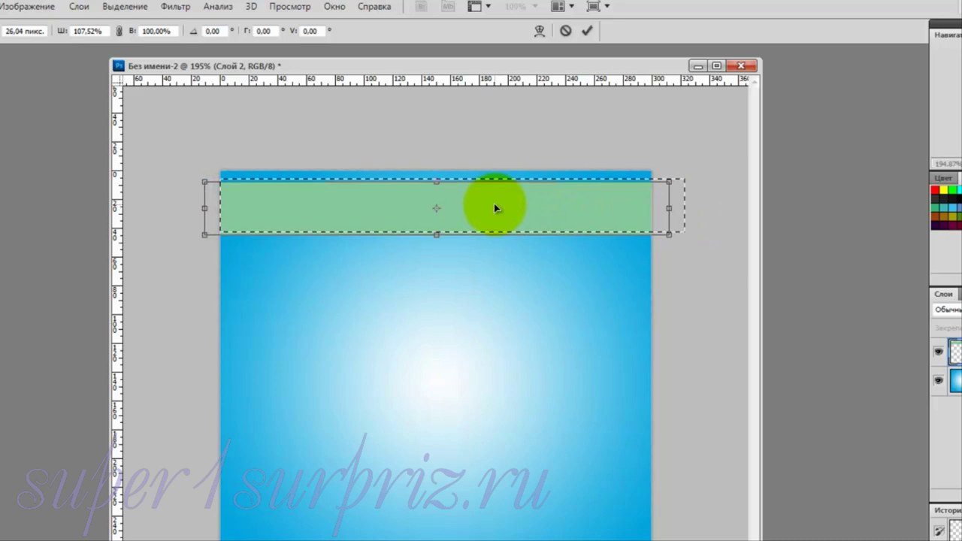
{"action": "left_click_drag", "start_coordinate": [493, 203], "coordinate": [494, 202]}
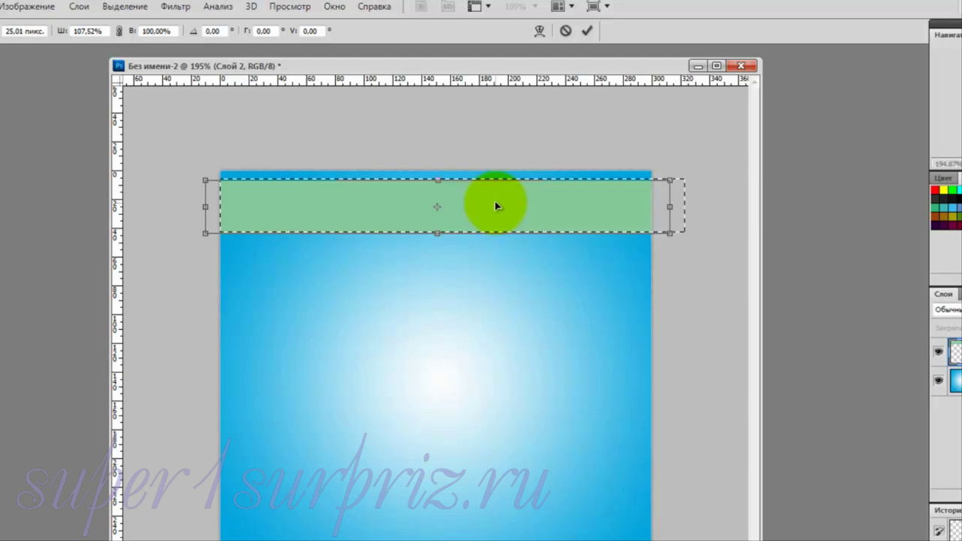
{"action": "left_click_drag", "start_coordinate": [494, 201], "coordinate": [496, 194]}
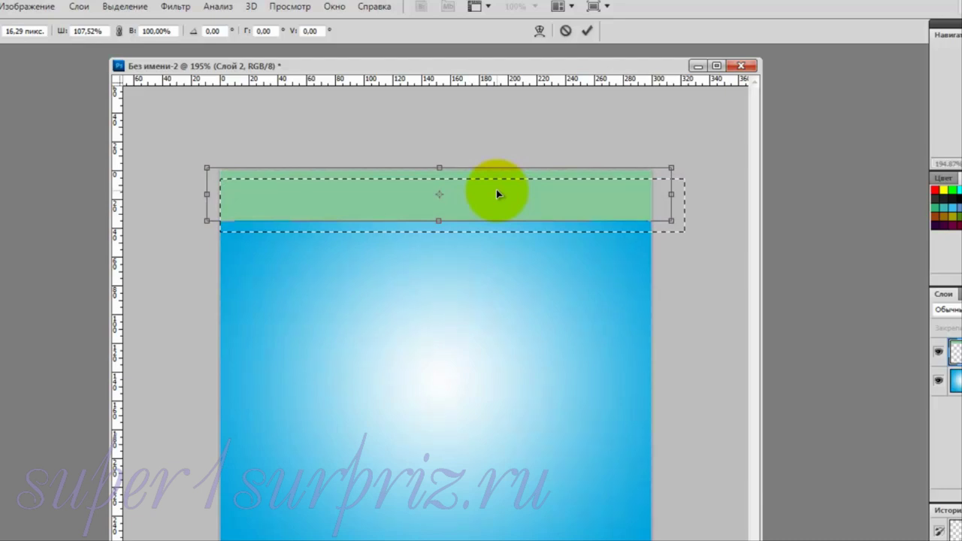
{"action": "left_click_drag", "start_coordinate": [496, 194], "coordinate": [496, 194]}
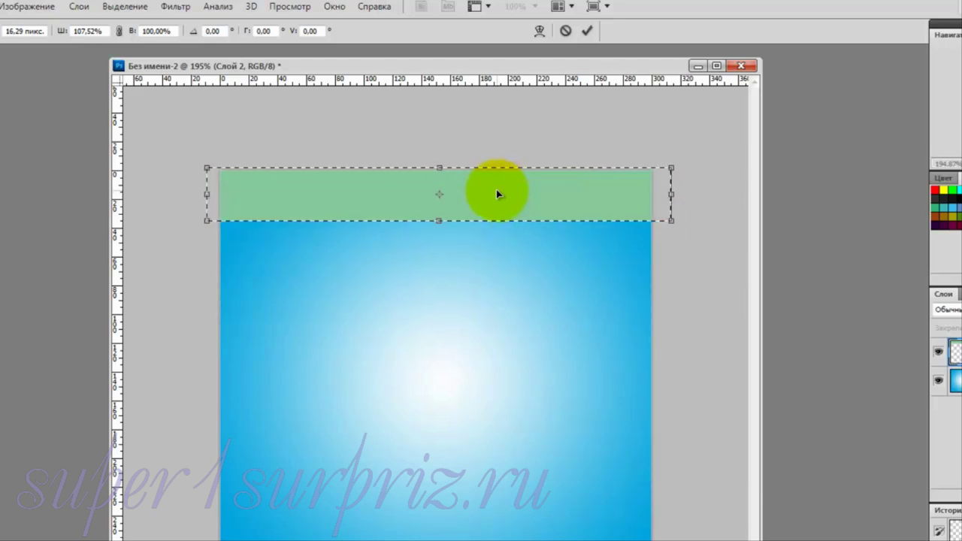
{"action": "key", "text": "Return"}
{"action": "key", "text": "g"}
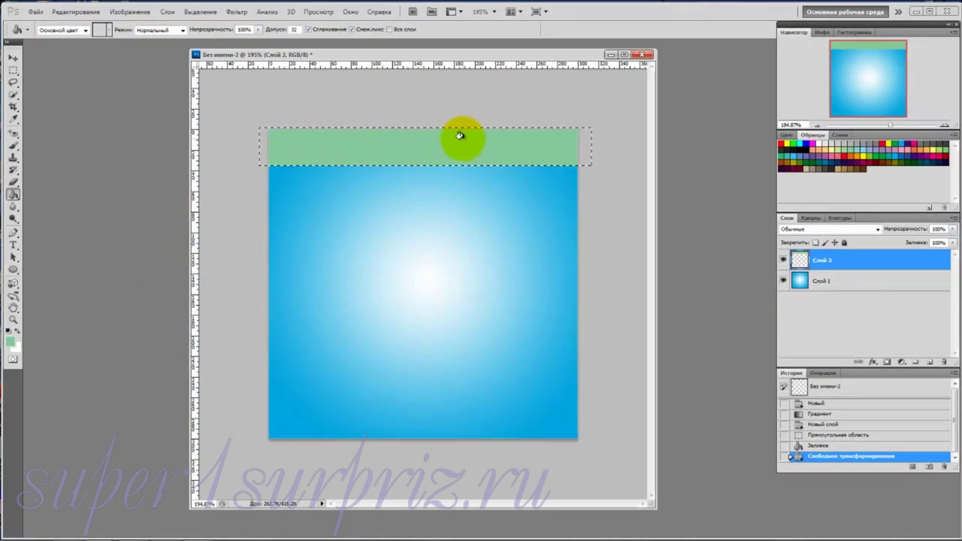
Duplicate the green stripe repeatedly down the canvas on the same layer, leaving gaps between the copies, and clear the selection.
{"action": "left_click", "coordinate": [14, 57]}
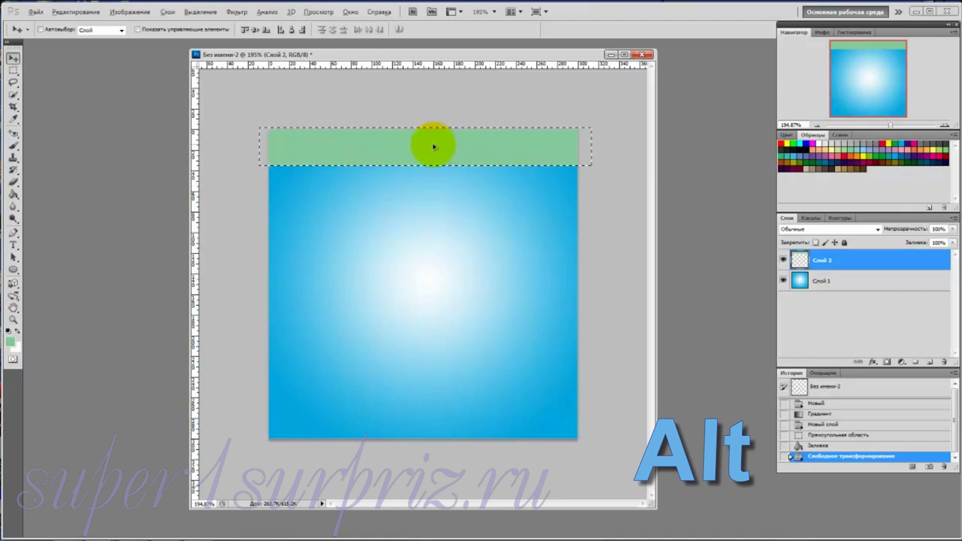
{"action": "left_click_drag", "start_coordinate": [433, 146], "coordinate": [430, 224]}
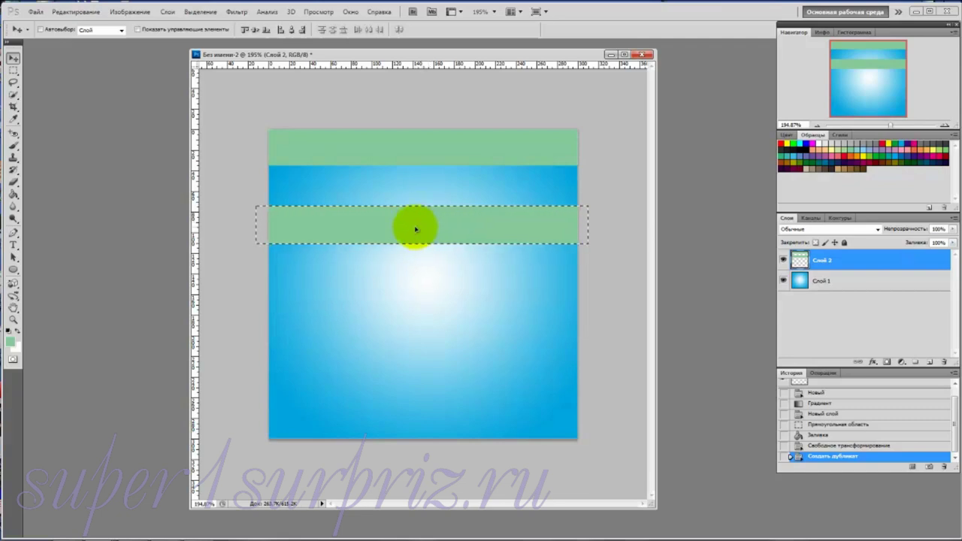
{"action": "left_click", "coordinate": [415, 228]}
{"action": "left_click_drag", "start_coordinate": [416, 228], "coordinate": [412, 424]}
{"action": "key", "text": "Down"}
{"action": "key", "text": "Down"}
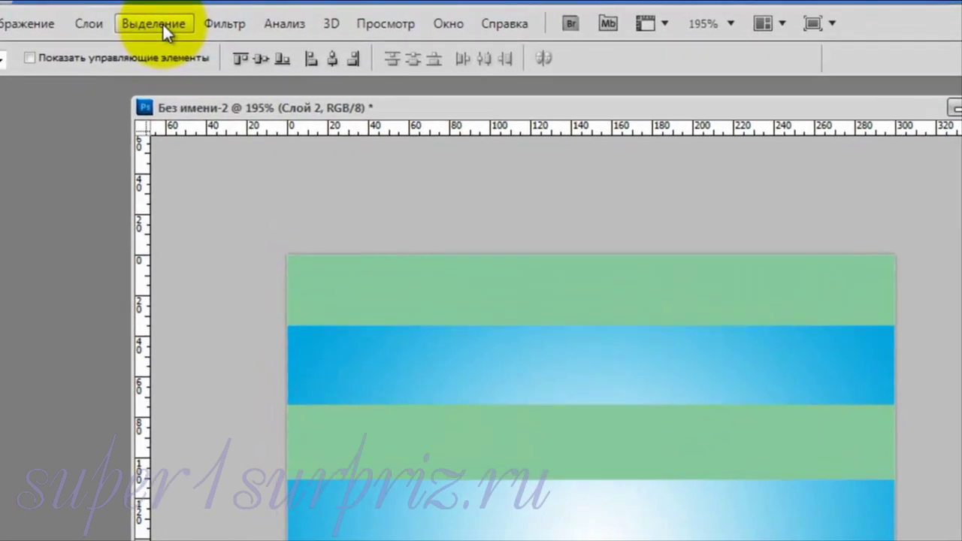
{"action": "left_click", "coordinate": [161, 23]}
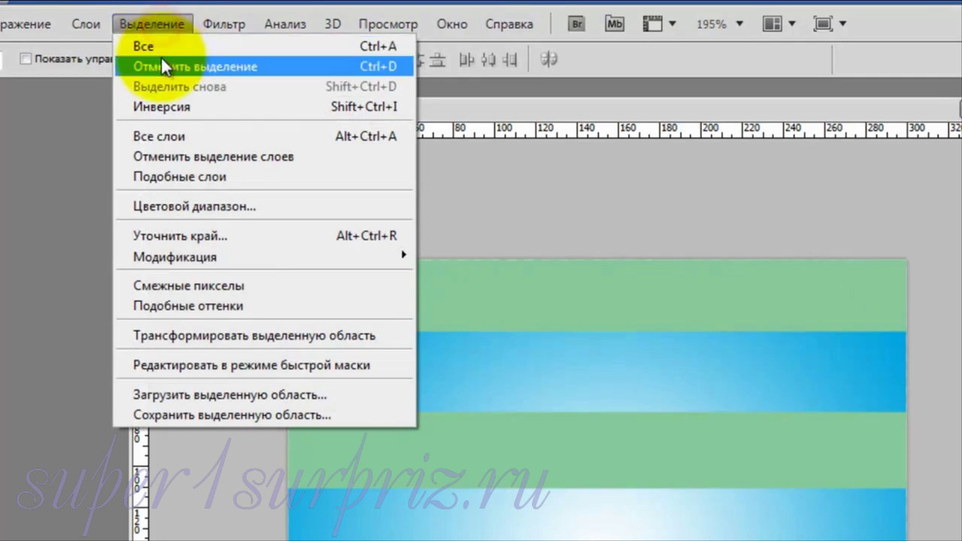
{"action": "left_click", "coordinate": [169, 60]}
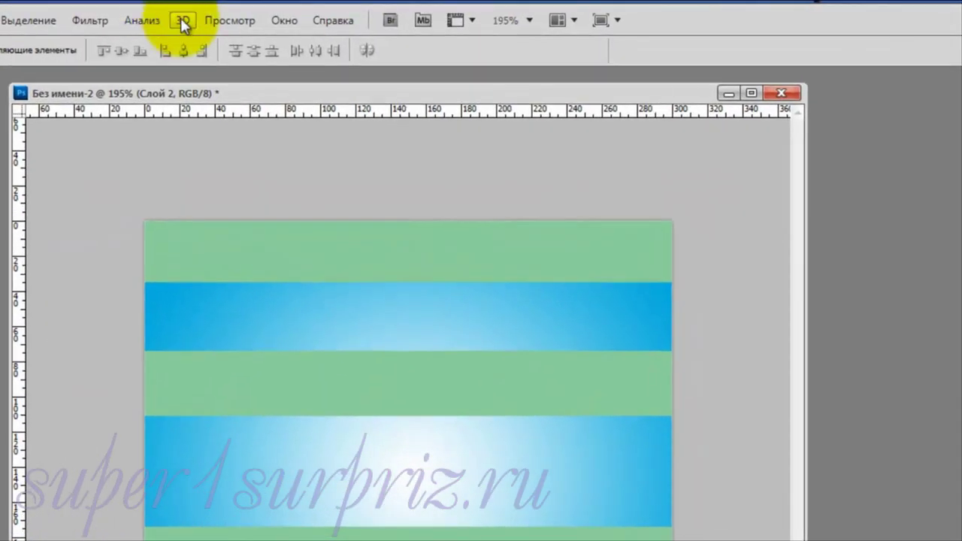
Turn the green striped layer Слой 2 into a 3D sphere shape.
{"action": "left_click", "coordinate": [183, 23]}
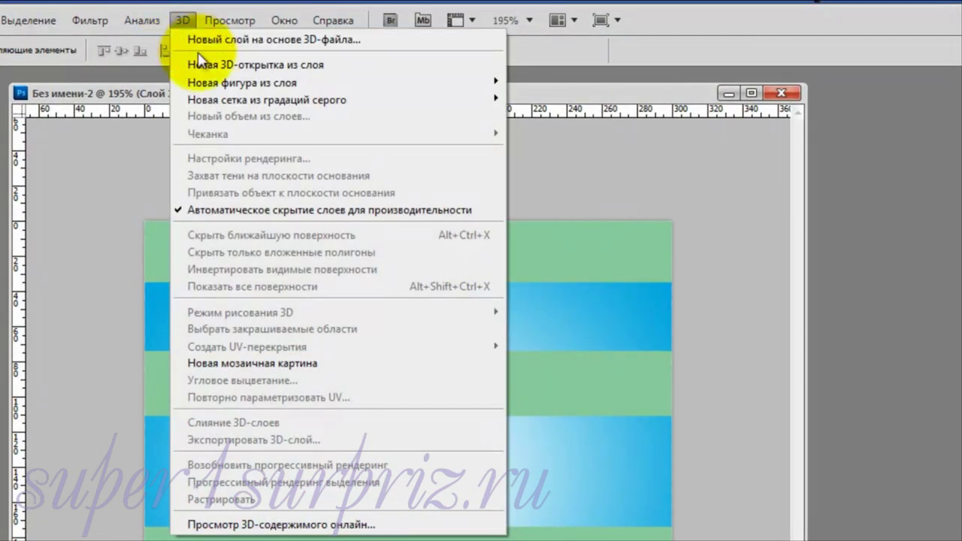
{"action": "mouse_move", "coordinate": [211, 81]}
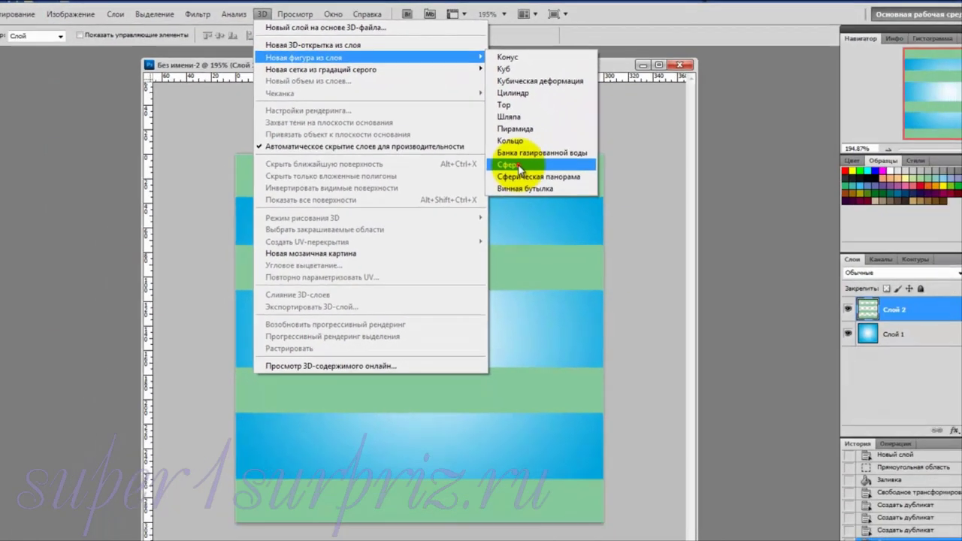
{"action": "left_click", "coordinate": [550, 239]}
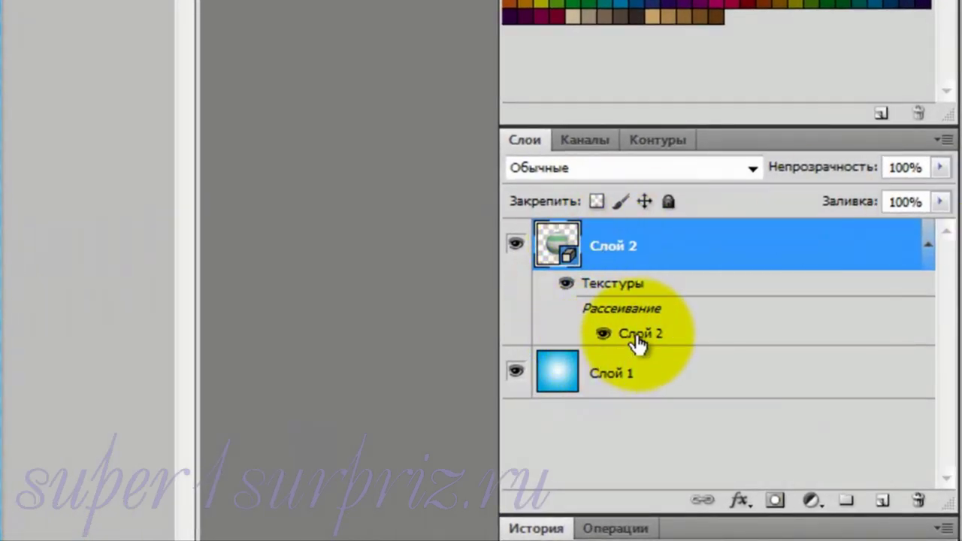
Open the sphere's diffuse texture Слой 2 for editing and place its window over the main document beside the sphere.
{"action": "mouse_move", "coordinate": [639, 342]}
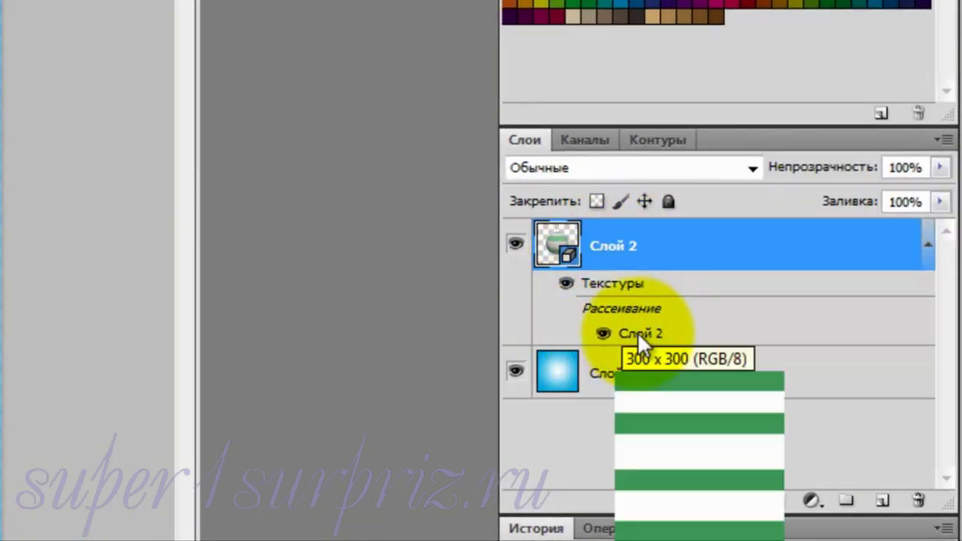
{"action": "double_click", "coordinate": [637, 332]}
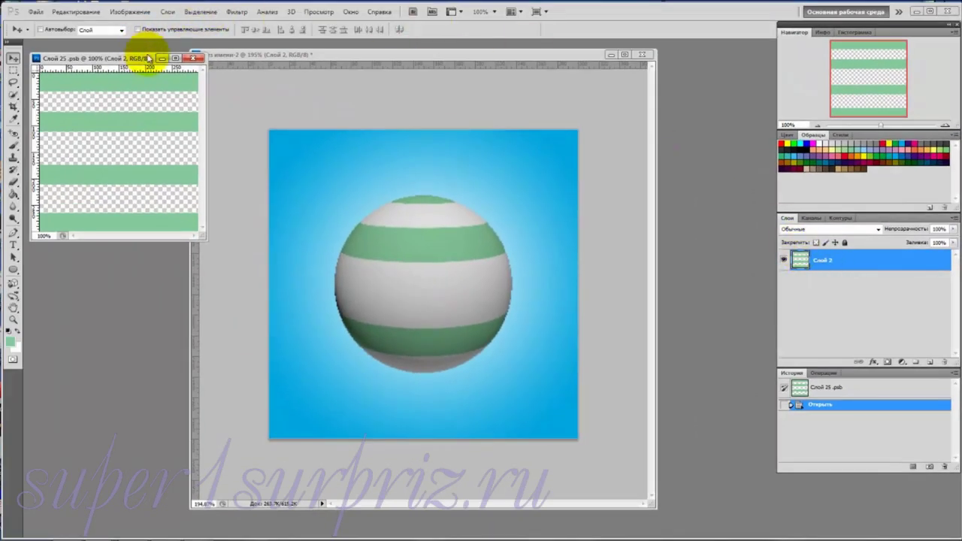
{"action": "left_click_drag", "start_coordinate": [150, 58], "coordinate": [495, 103]}
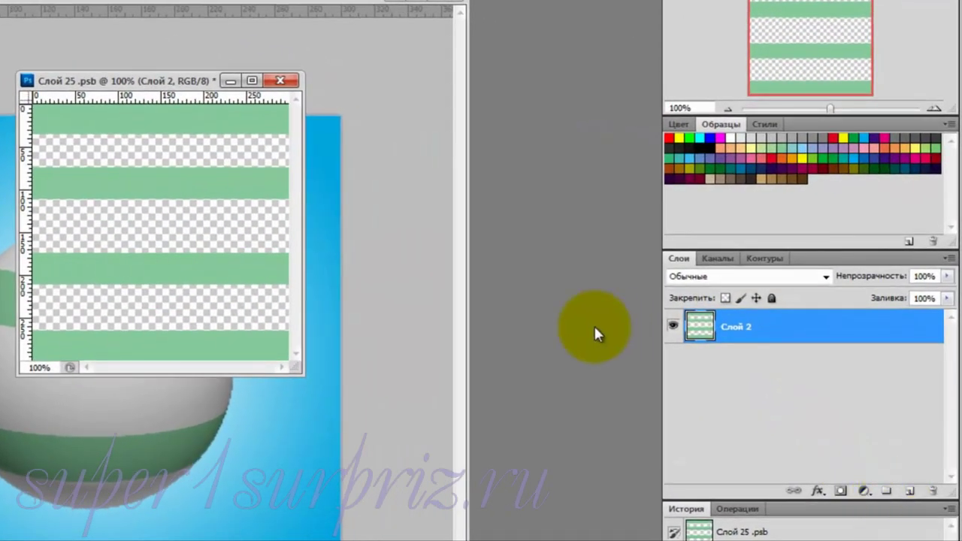
Add a new layer beneath the green stripes in the texture document and fill it with black.
{"action": "left_click", "coordinate": [909, 491]}
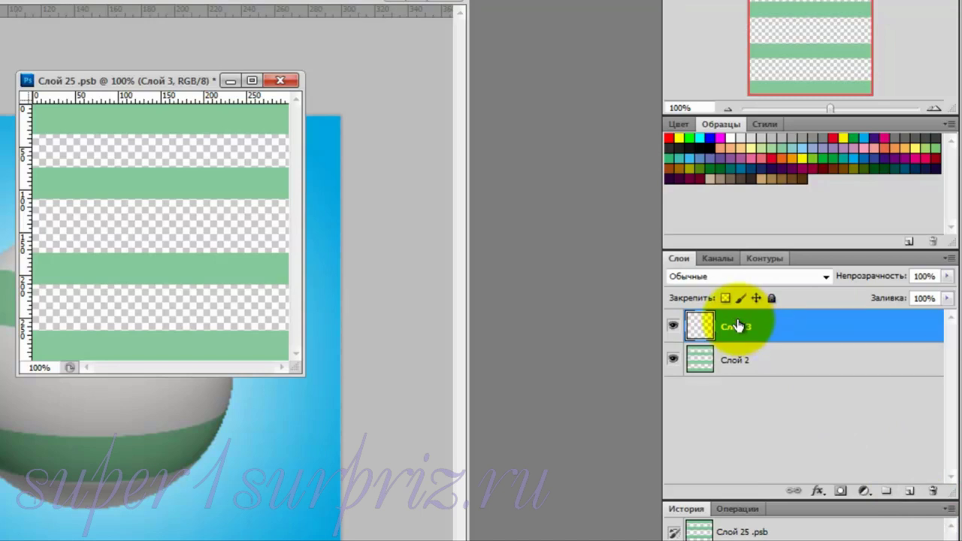
{"action": "left_click_drag", "start_coordinate": [738, 325], "coordinate": [739, 388]}
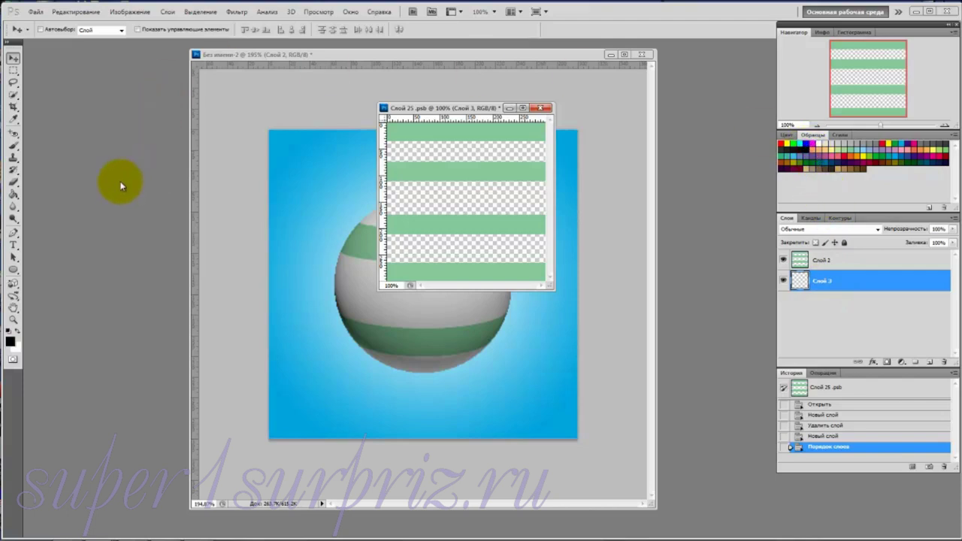
{"action": "left_click", "coordinate": [13, 194]}
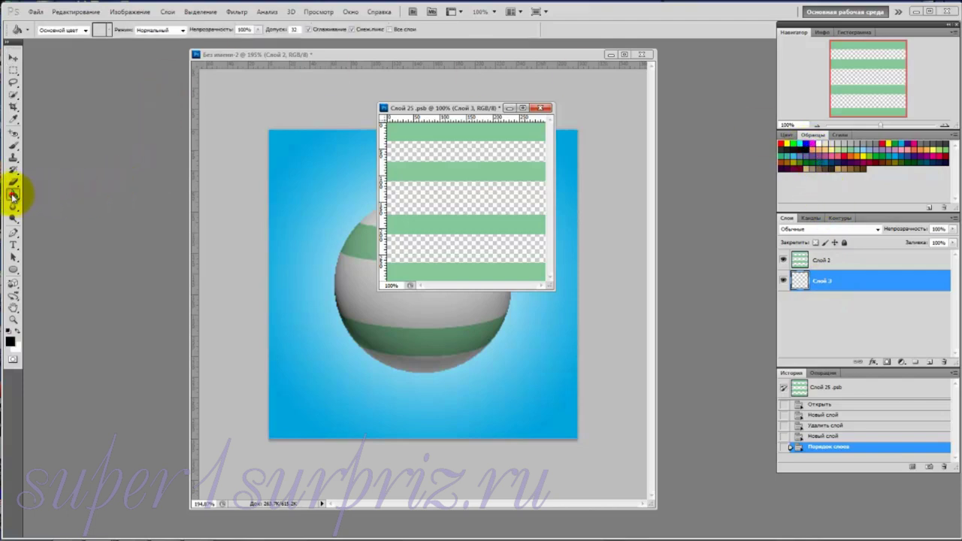
{"action": "left_click", "coordinate": [421, 199]}
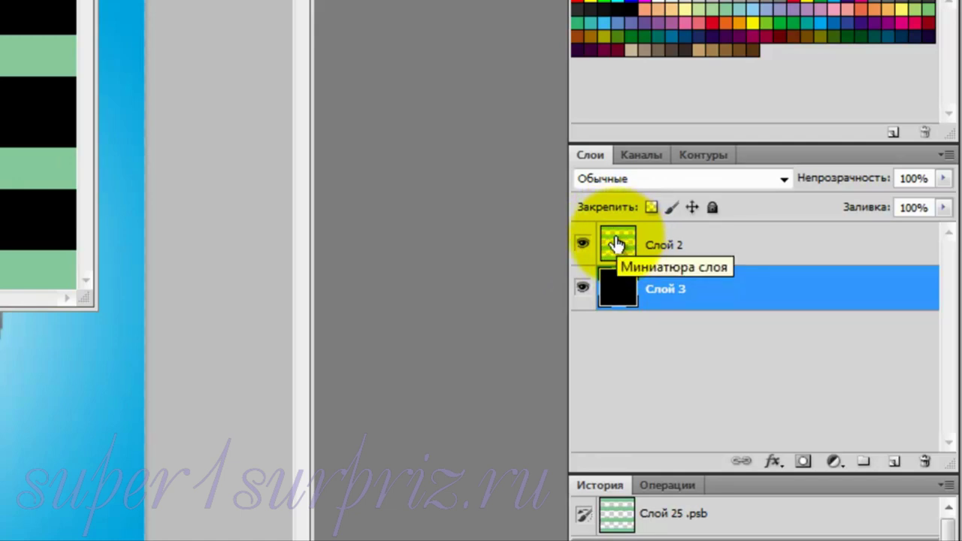
Load the green stripes of Слой 2 as a selection and fill it with white on the black layer Слой 3.
{"action": "key", "text": "ctrl"}
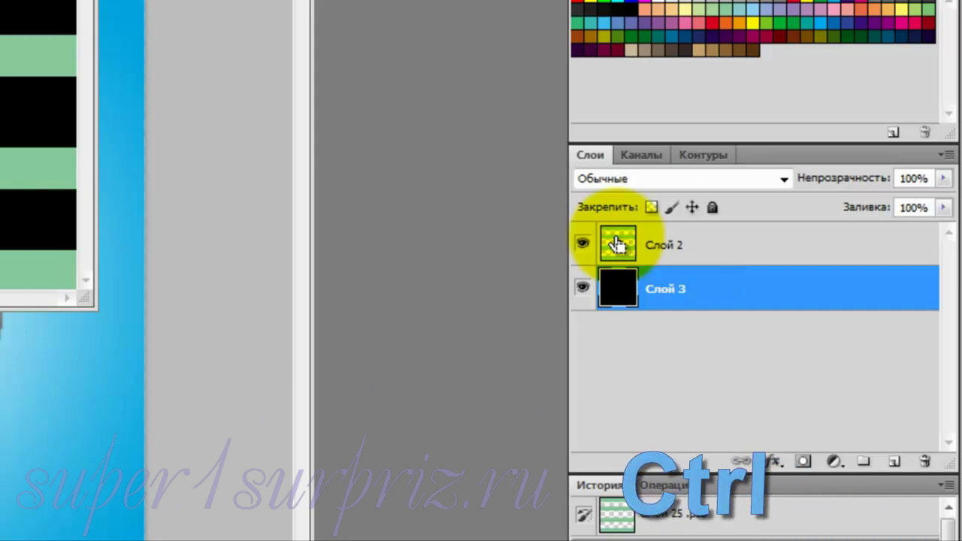
{"action": "left_click", "coordinate": [617, 244], "text": "ctrl"}
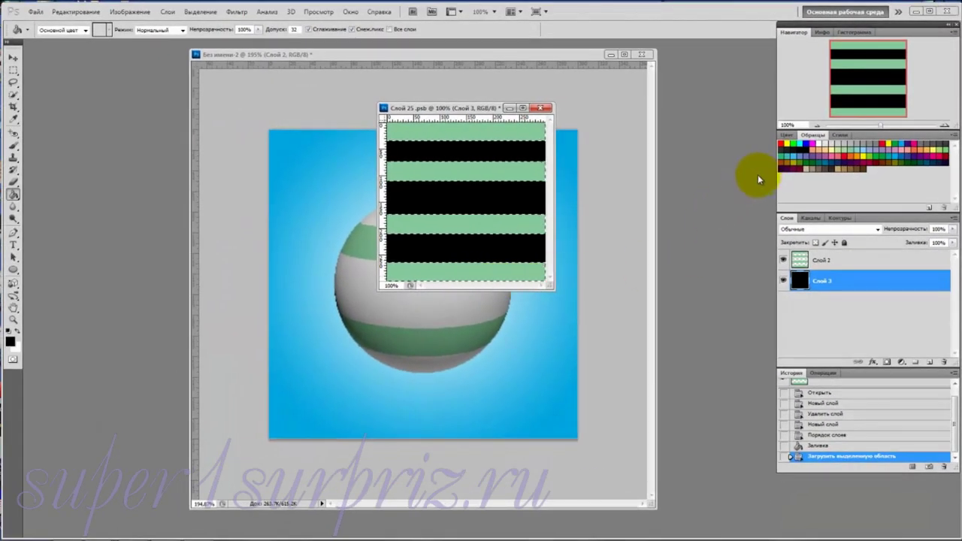
{"action": "left_click", "coordinate": [813, 142]}
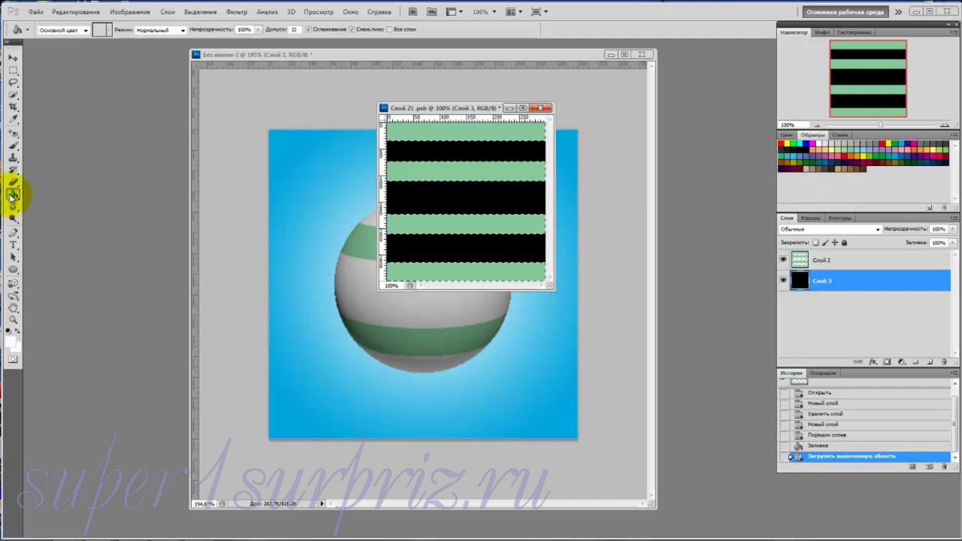
{"action": "left_click", "coordinate": [452, 218]}
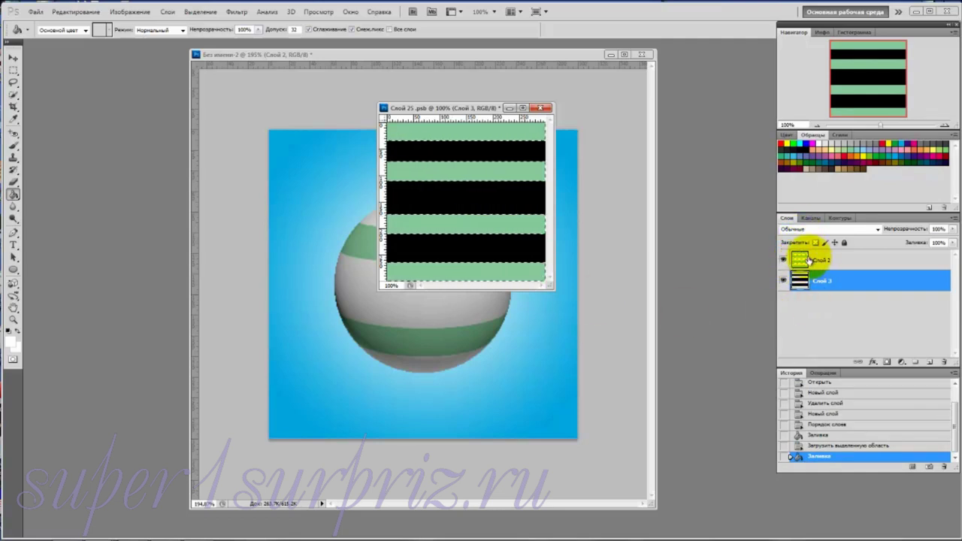
Hide the green stripe layer Слой 2 and clear the selection in the texture document.
{"action": "left_click", "coordinate": [783, 261]}
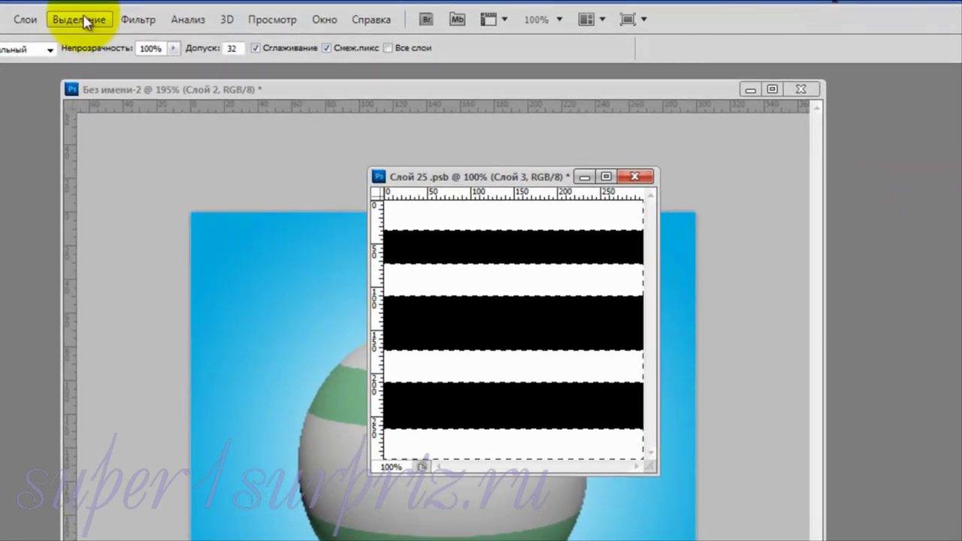
{"action": "left_click", "coordinate": [85, 21]}
{"action": "left_click", "coordinate": [84, 54]}
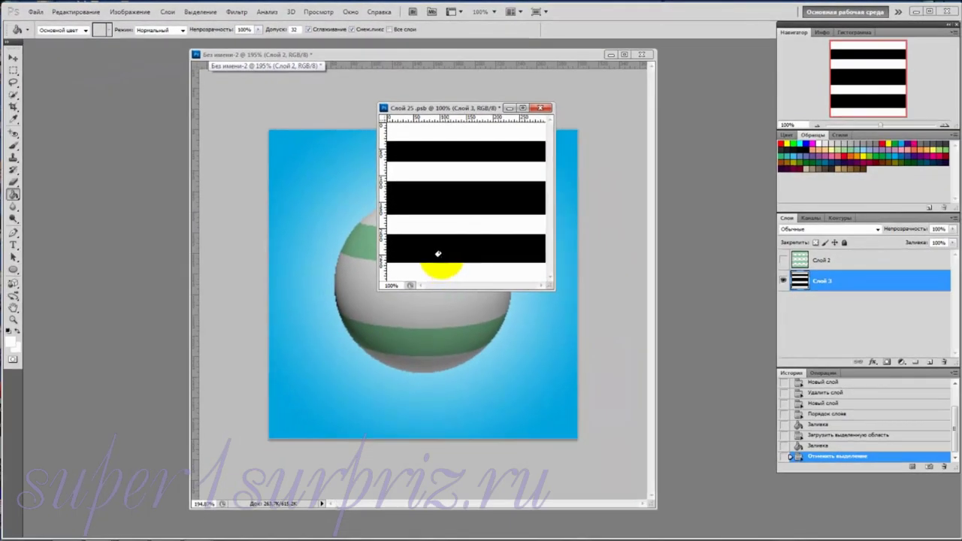
Save the black-and-white texture as Слой 25 .psd in Photoshop format in the лего folder within новый заказ on drive D, and close its window.
{"action": "left_click", "coordinate": [36, 12]}
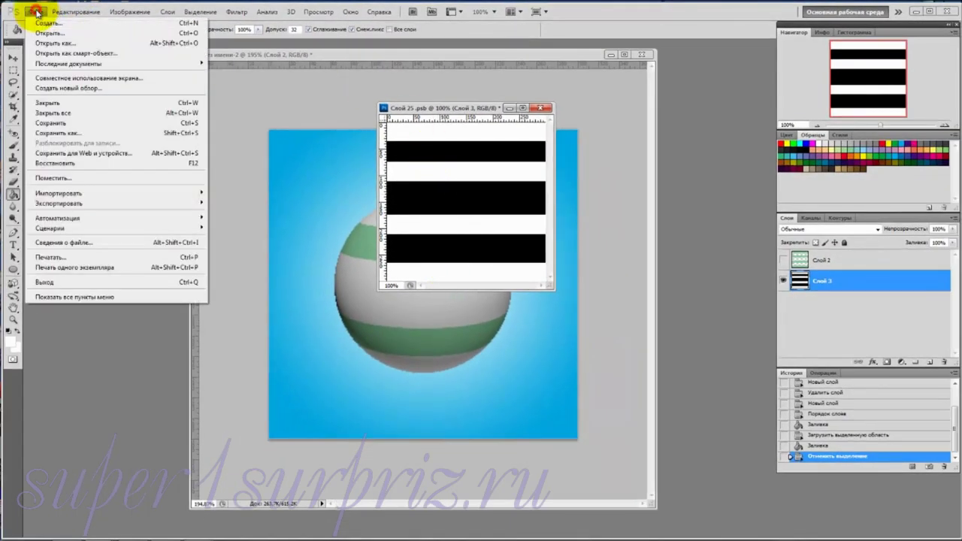
{"action": "left_click", "coordinate": [49, 134]}
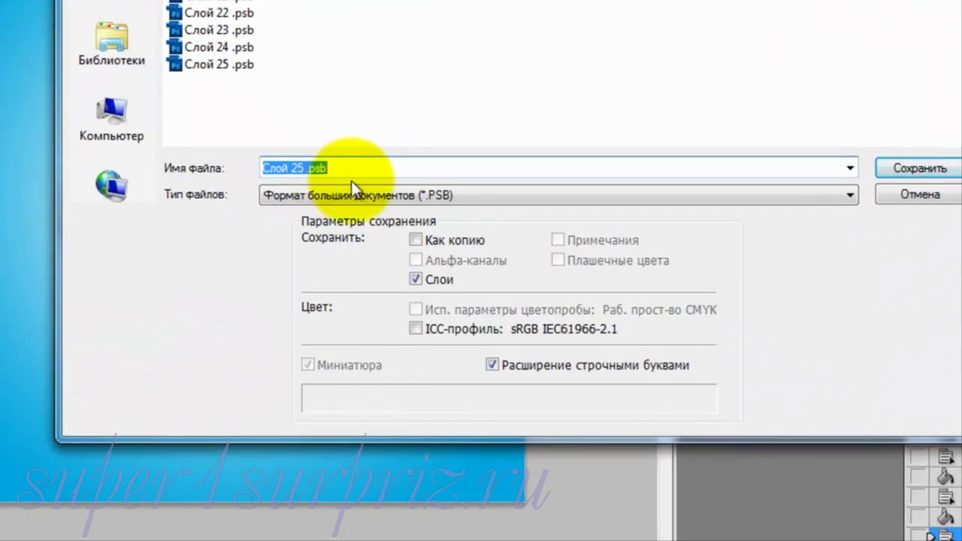
{"action": "left_click", "coordinate": [849, 194]}
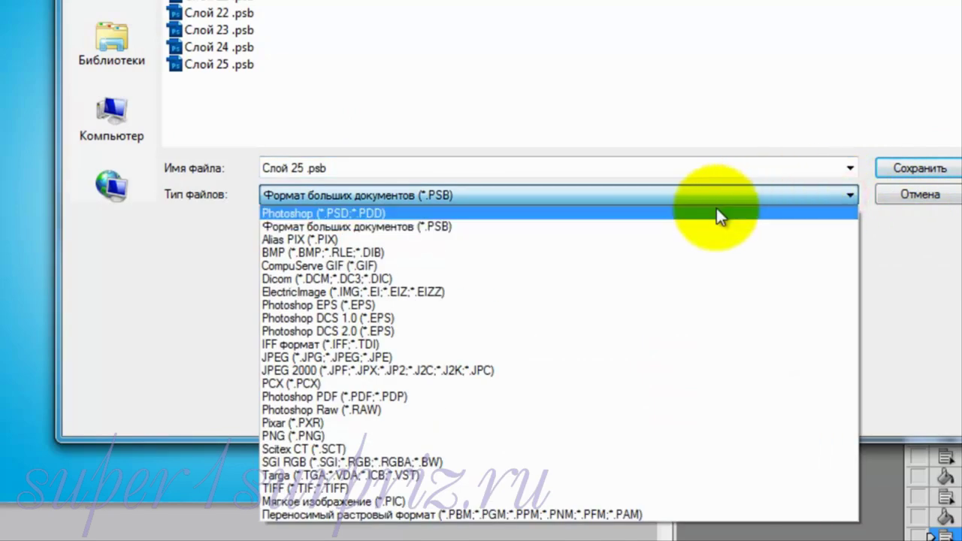
{"action": "left_click", "coordinate": [386, 212]}
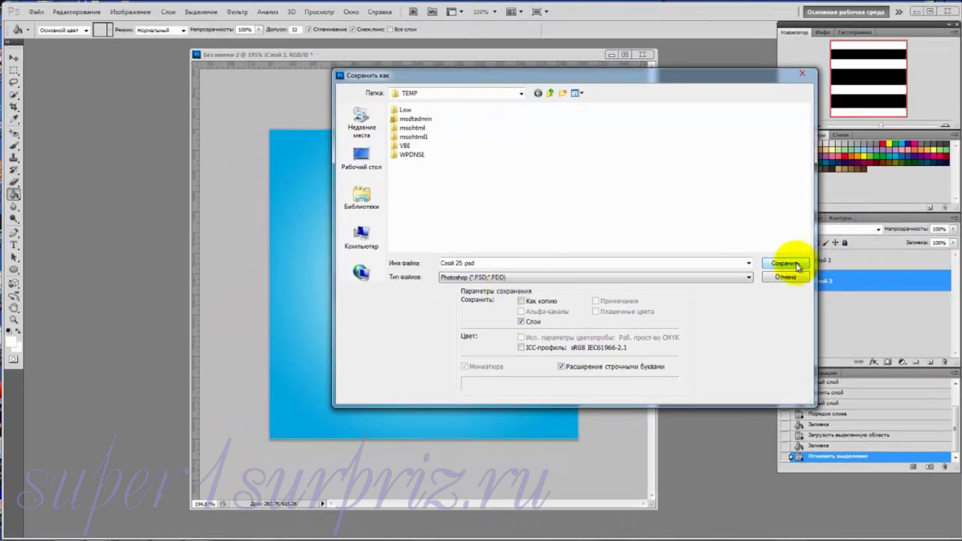
{"action": "left_click", "coordinate": [521, 93]}
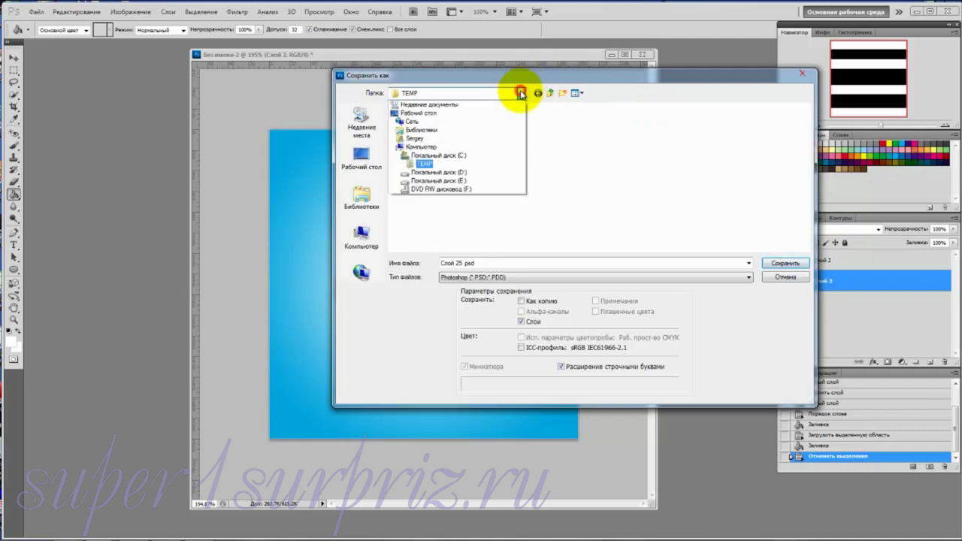
{"action": "left_click", "coordinate": [439, 172]}
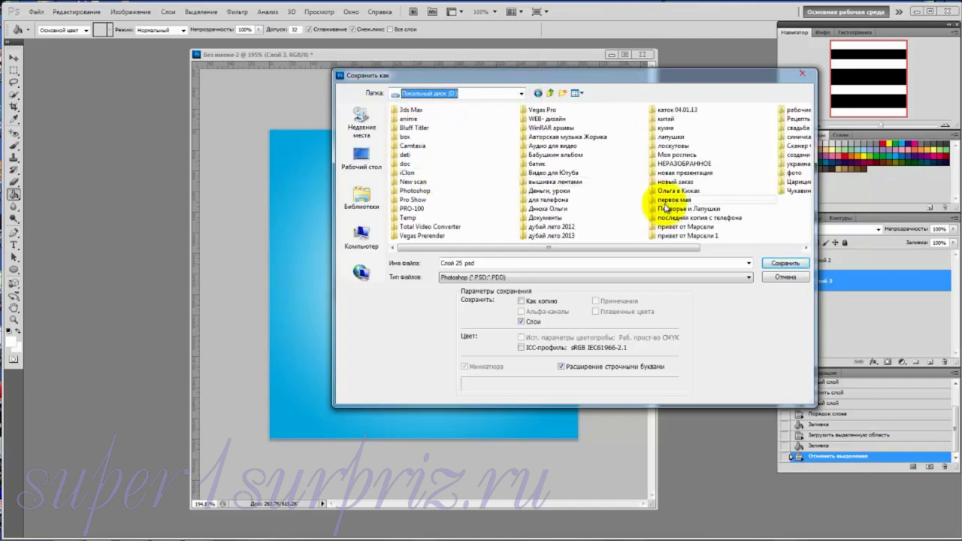
{"action": "double_click", "coordinate": [665, 182]}
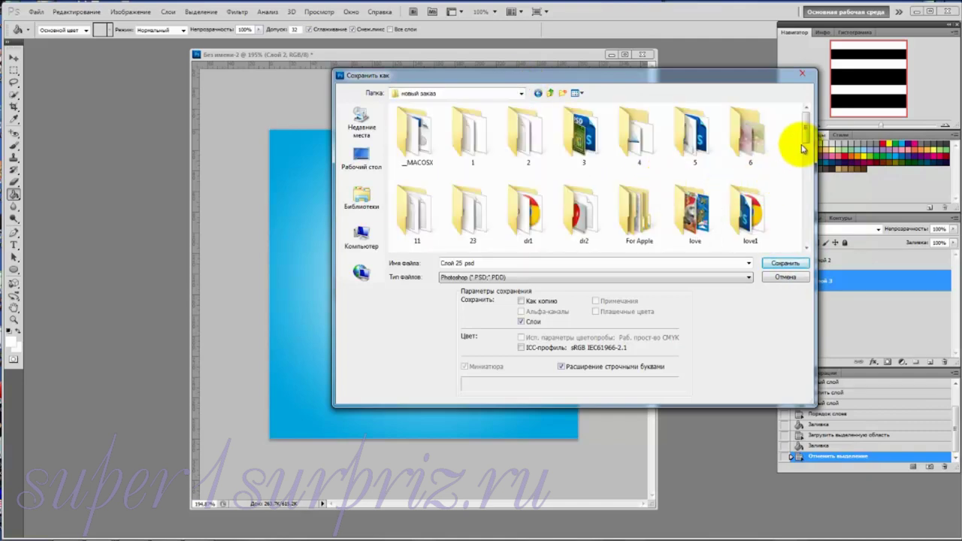
{"action": "scroll", "coordinate": [802, 149], "scroll_direction": "down", "scroll_amount": 3}
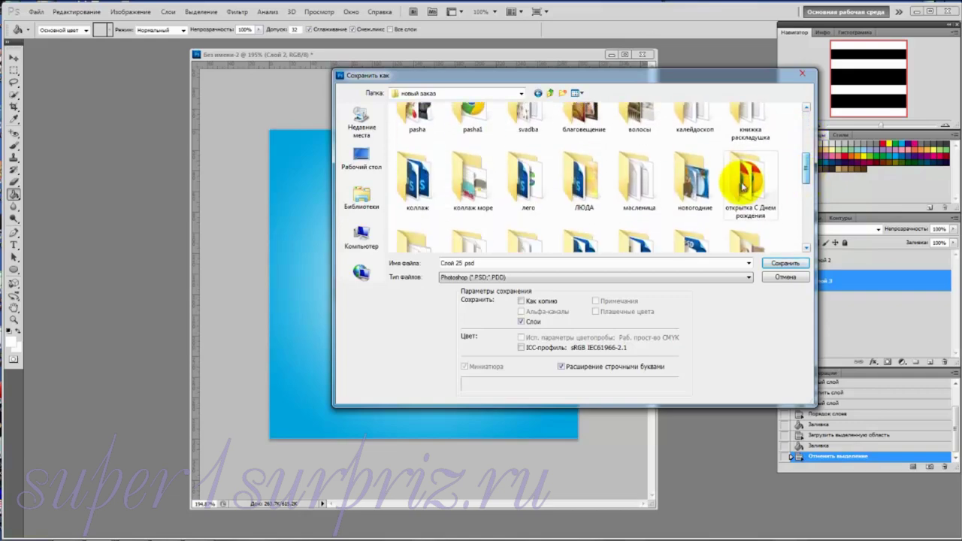
{"action": "double_click", "coordinate": [526, 181]}
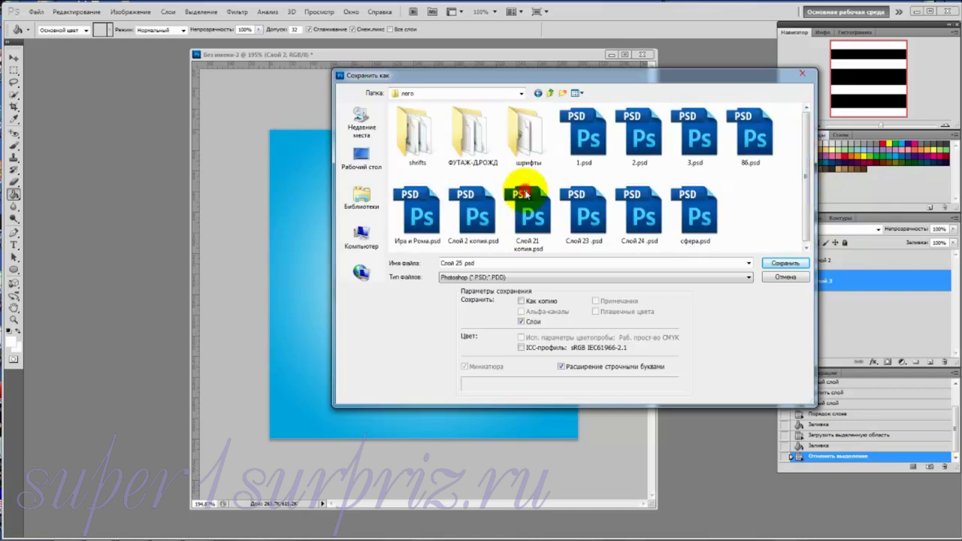
{"action": "left_click", "coordinate": [785, 264]}
{"action": "left_click", "coordinate": [729, 166]}
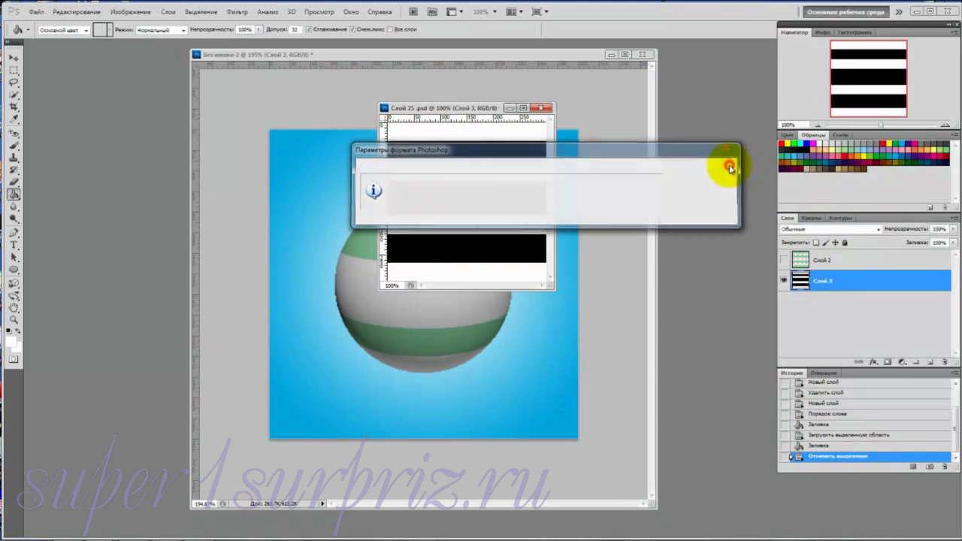
{"action": "left_click", "coordinate": [545, 109]}
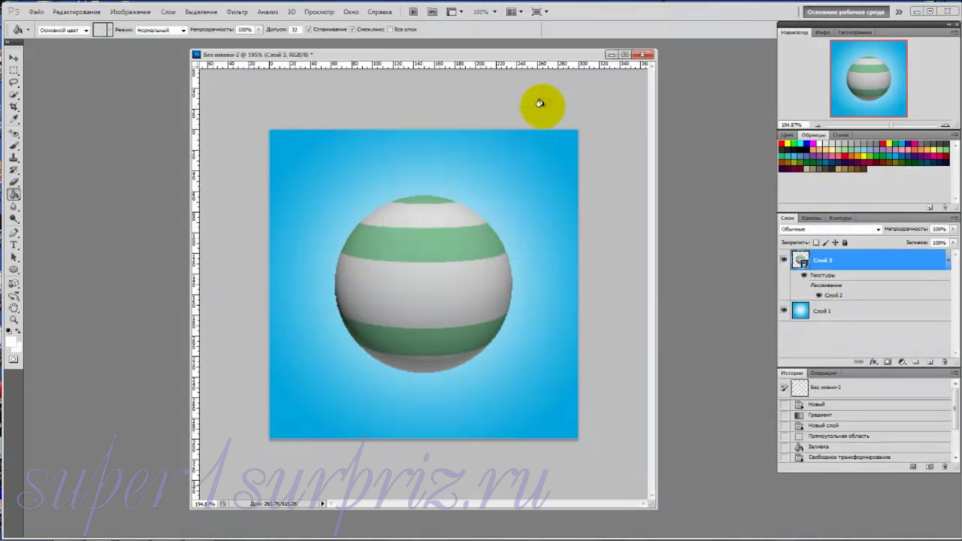
Show the 3D scene settings and select the sphere's material, Материал_сферы.
{"action": "left_click", "coordinate": [524, 237]}
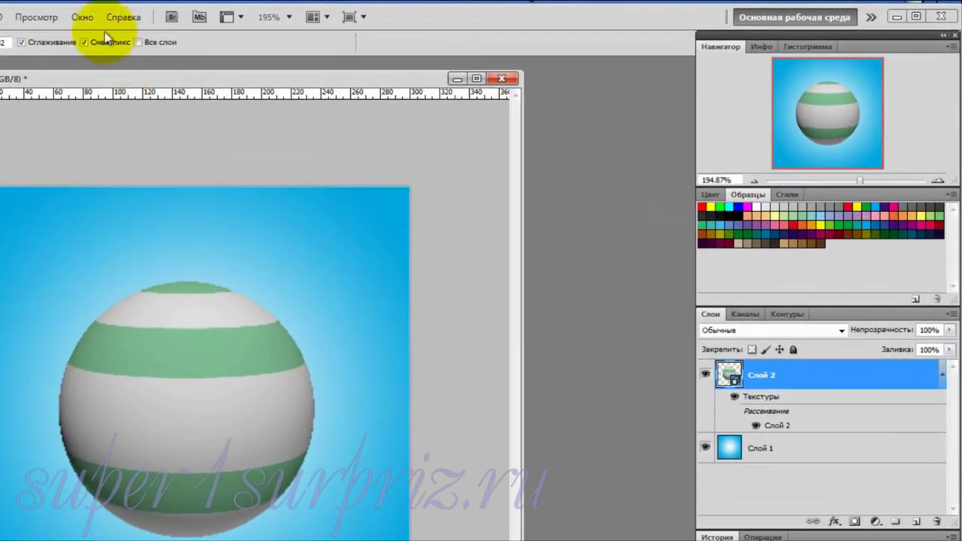
{"action": "left_click", "coordinate": [83, 17]}
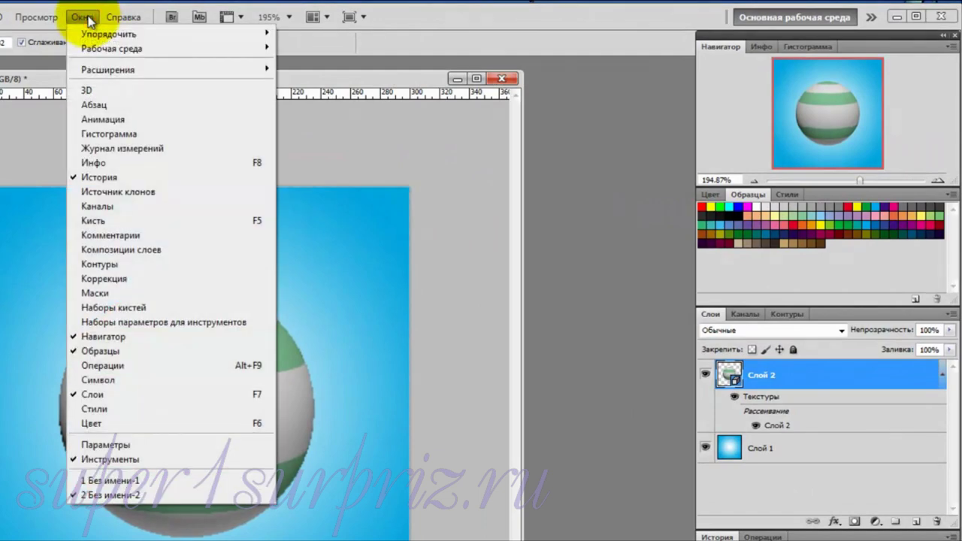
{"action": "left_click", "coordinate": [95, 90]}
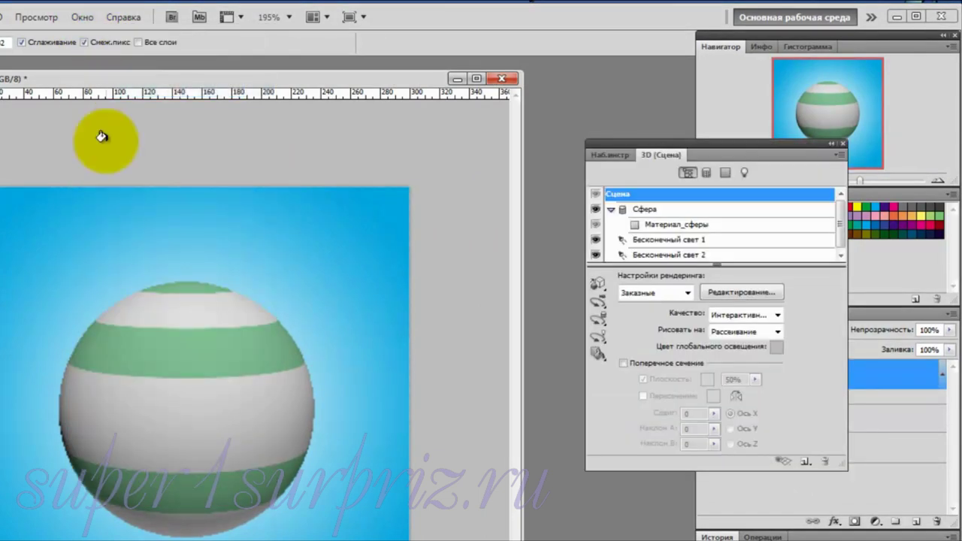
{"action": "left_click", "coordinate": [661, 225]}
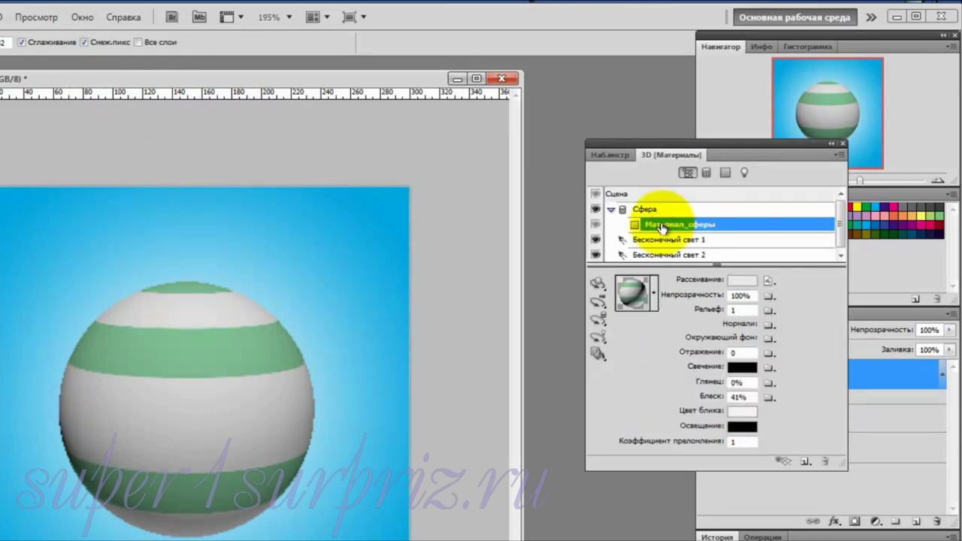
Load Слой 25 .psd from the лего folder as the opacity texture of Материал_сферы.
{"action": "left_click", "coordinate": [768, 297]}
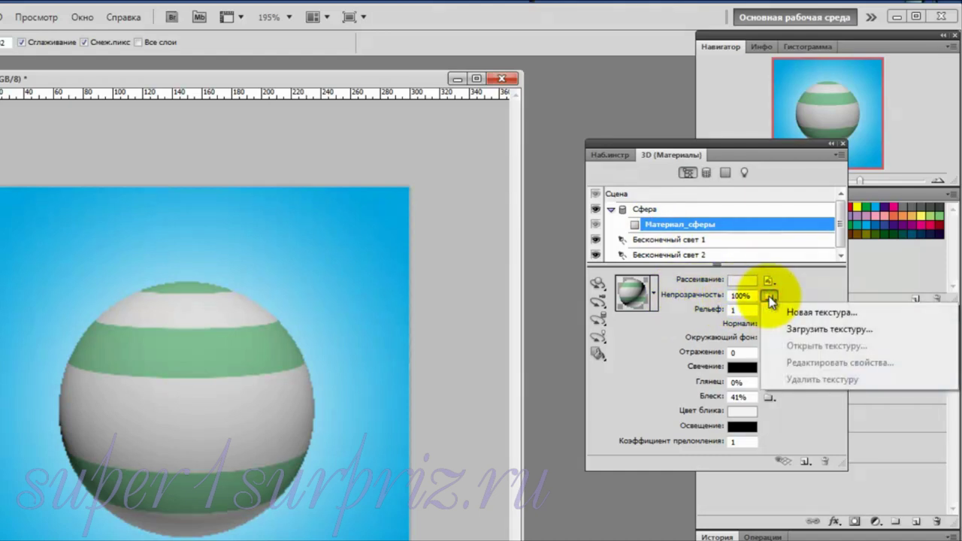
{"action": "left_click", "coordinate": [804, 330]}
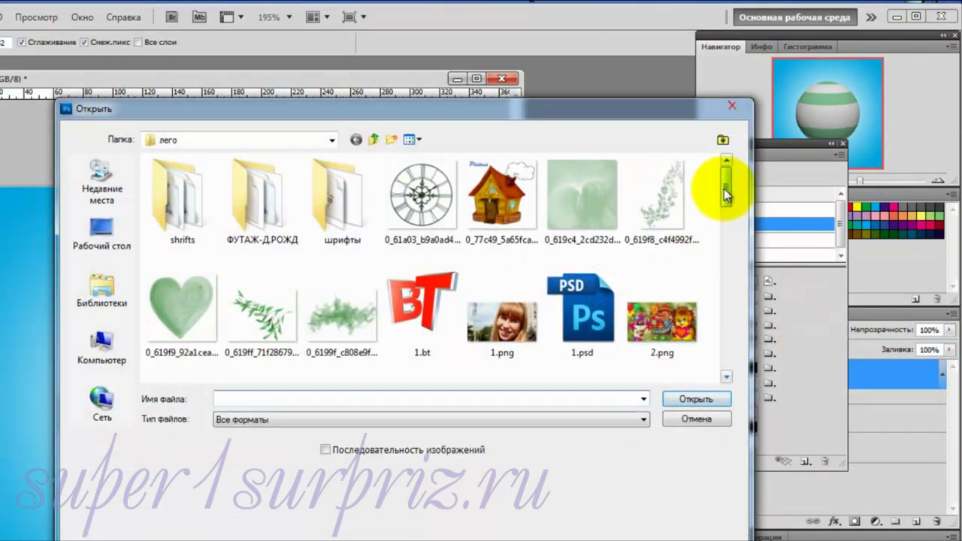
{"action": "left_click_drag", "start_coordinate": [726, 194], "coordinate": [728, 276]}
{"action": "left_click_drag", "start_coordinate": [721, 319], "coordinate": [714, 375]}
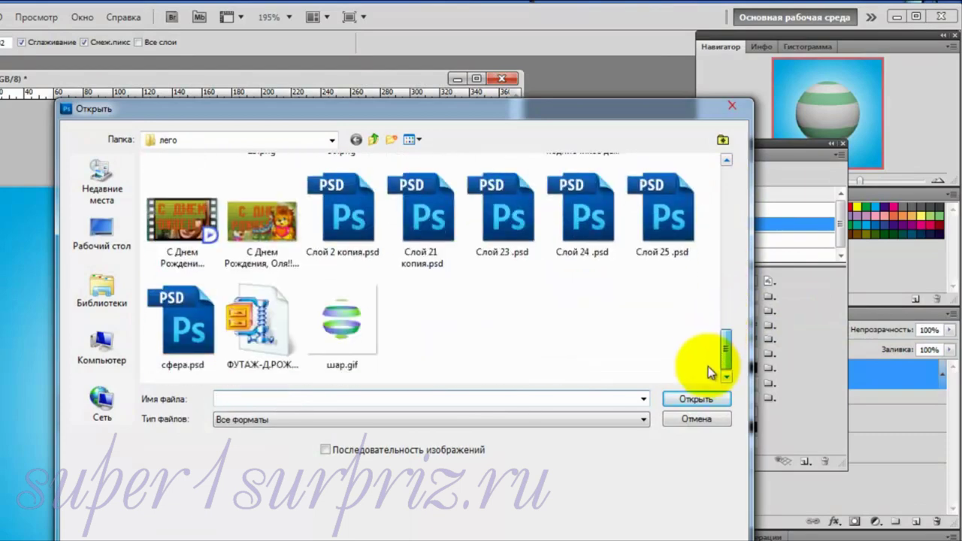
{"action": "left_click", "coordinate": [663, 220]}
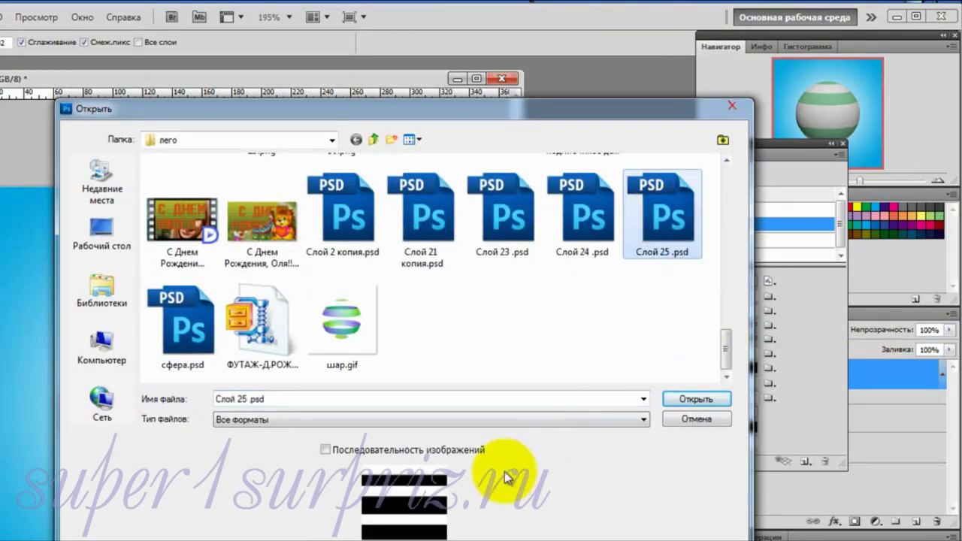
{"action": "left_click", "coordinate": [704, 400]}
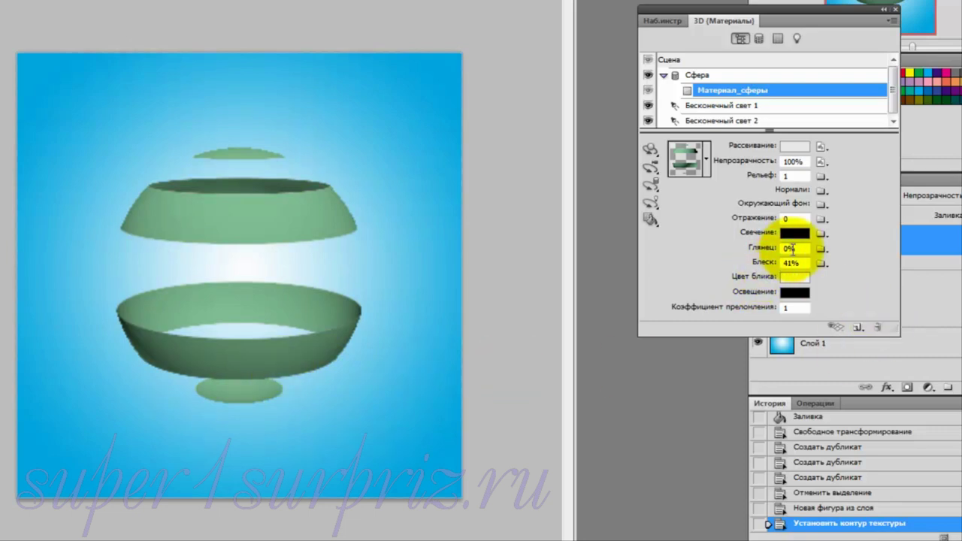
Set the sphere material's Глянец to 30% and its Блеск to 40%.
{"action": "left_click", "coordinate": [794, 248]}
{"action": "left_click_drag", "start_coordinate": [793, 248], "coordinate": [783, 248]}
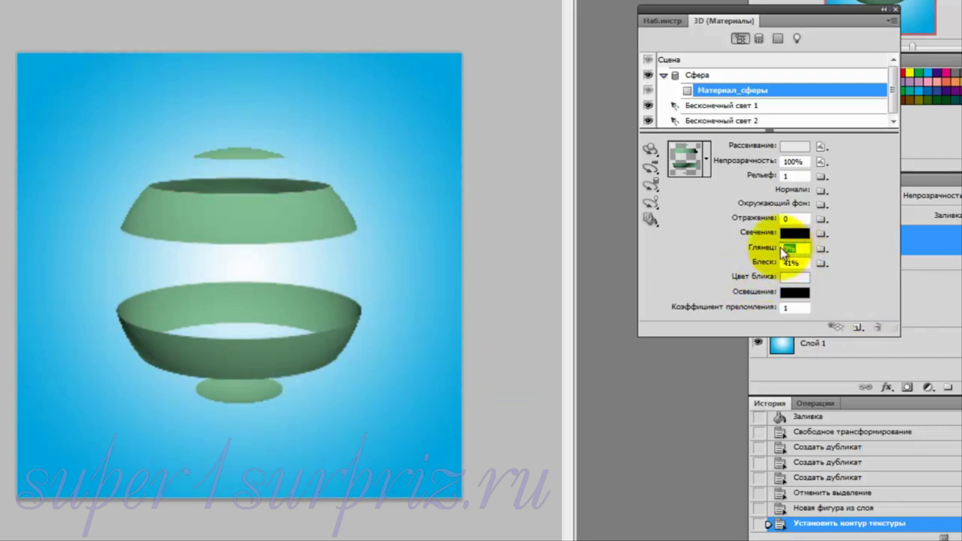
{"action": "type", "text": "30"}
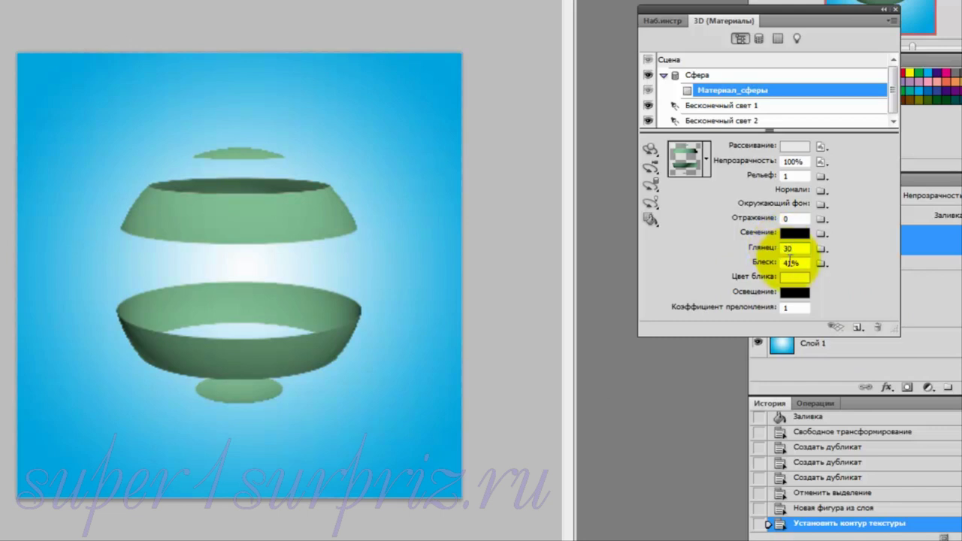
{"action": "left_click_drag", "start_coordinate": [801, 263], "coordinate": [784, 263]}
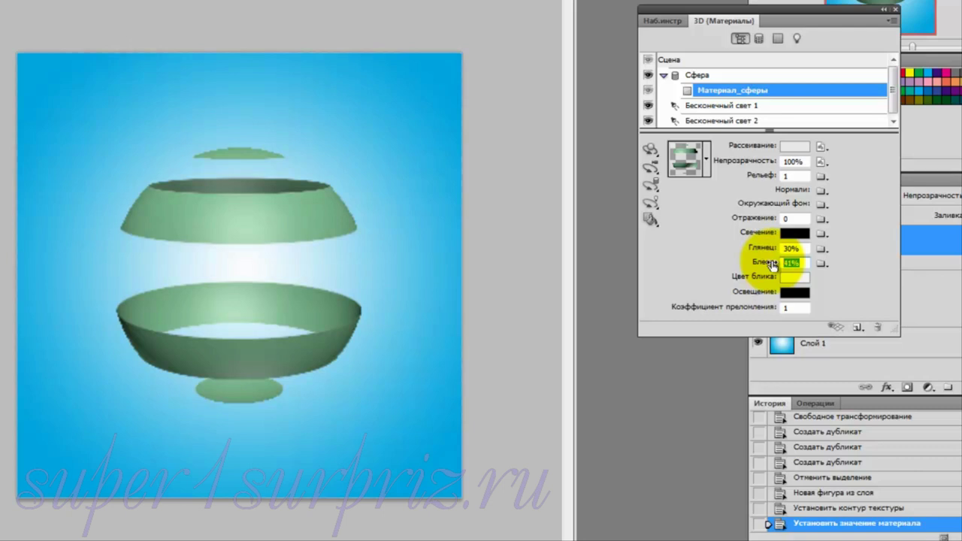
{"action": "type", "text": "40"}
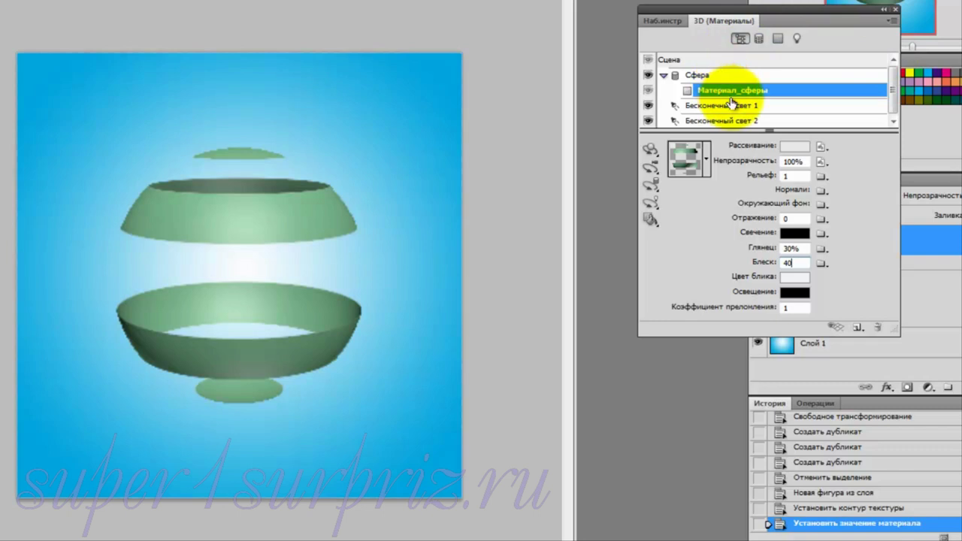
Show the scene's light settings and apply the Марди Гра light preset.
{"action": "left_click", "coordinate": [797, 37]}
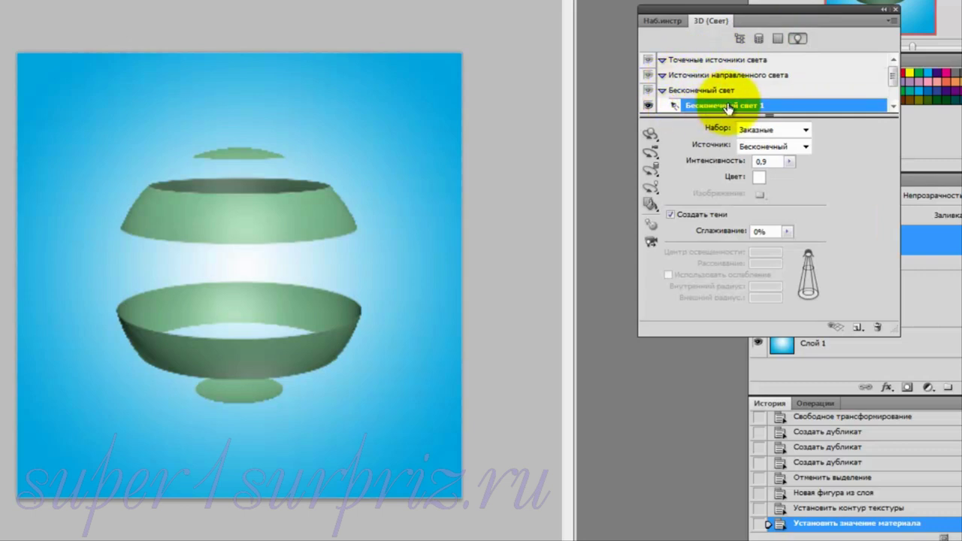
{"action": "left_click", "coordinate": [806, 131]}
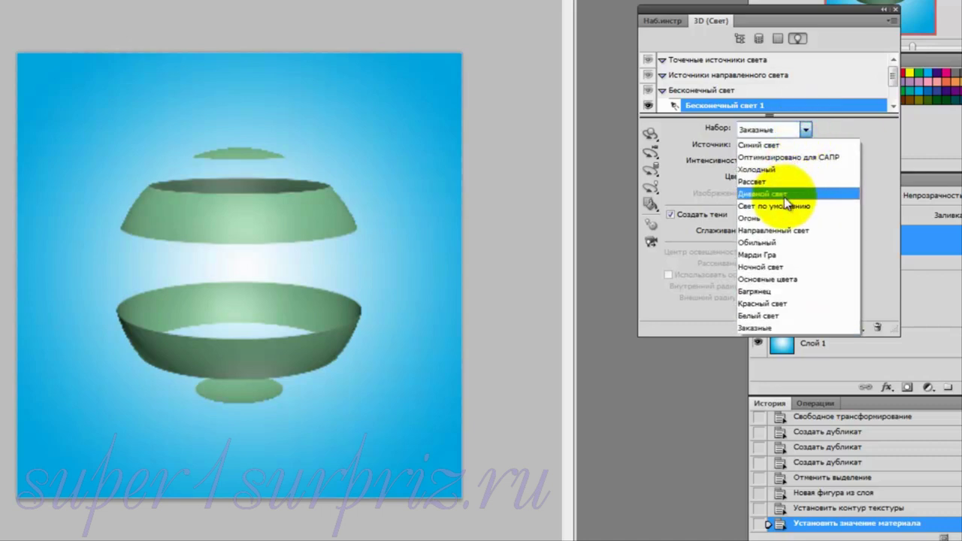
{"action": "left_click", "coordinate": [777, 256]}
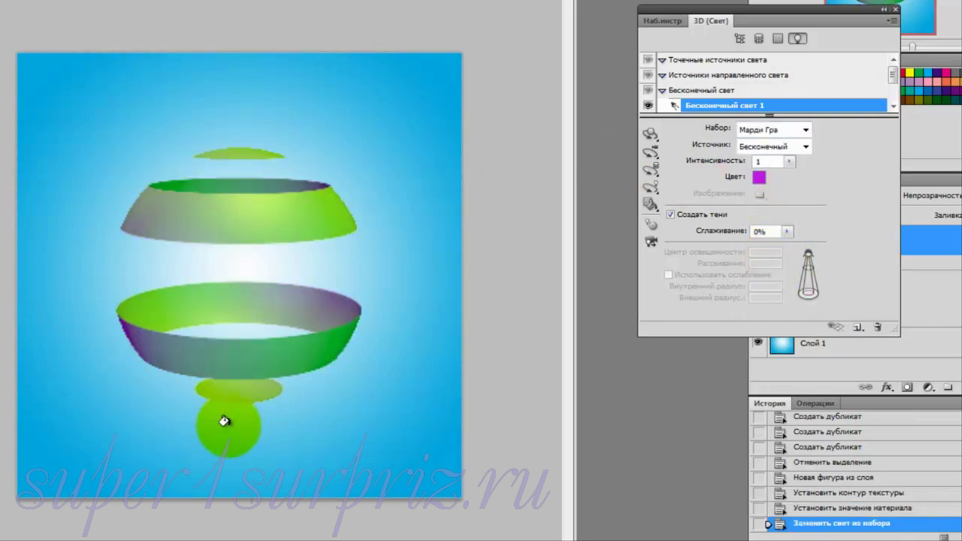
Try the light presets Синий свет, Багрянец and Дневной свет on the sphere, and return to Марди Гра.
{"action": "left_click", "coordinate": [804, 130]}
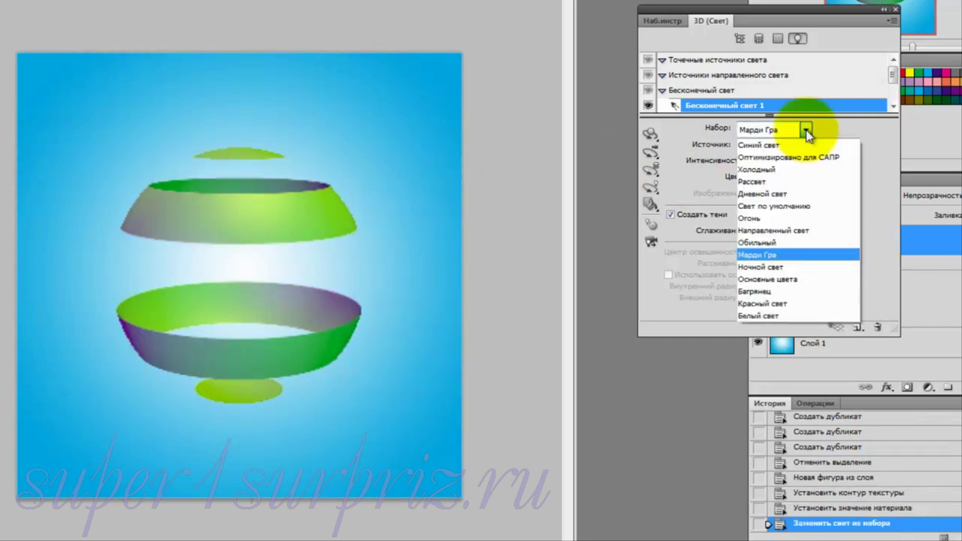
{"action": "left_click", "coordinate": [763, 146]}
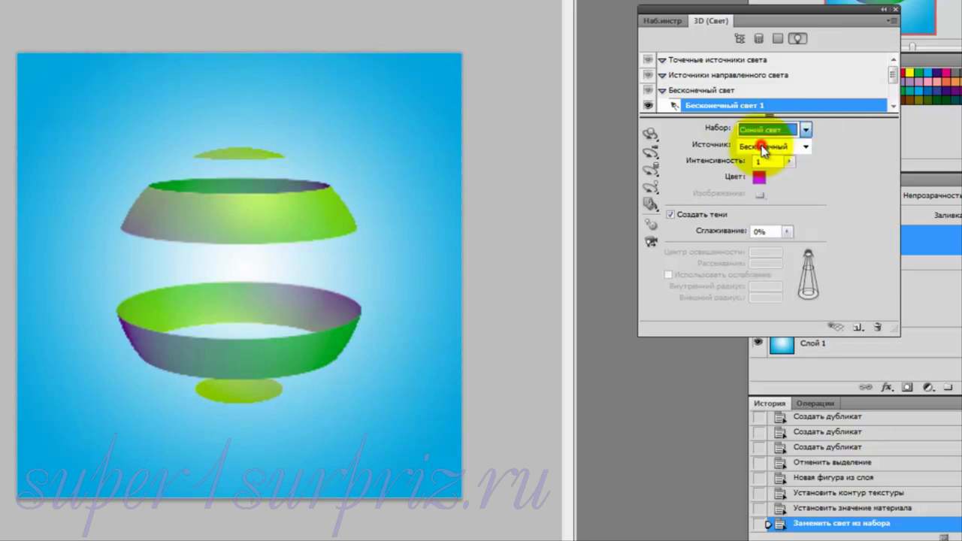
{"action": "left_click", "coordinate": [804, 129]}
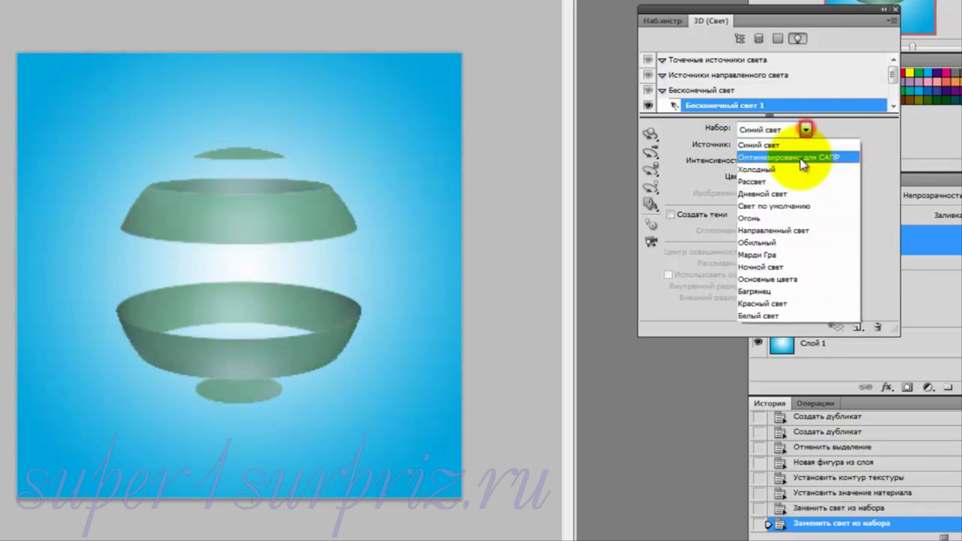
{"action": "left_click", "coordinate": [763, 292]}
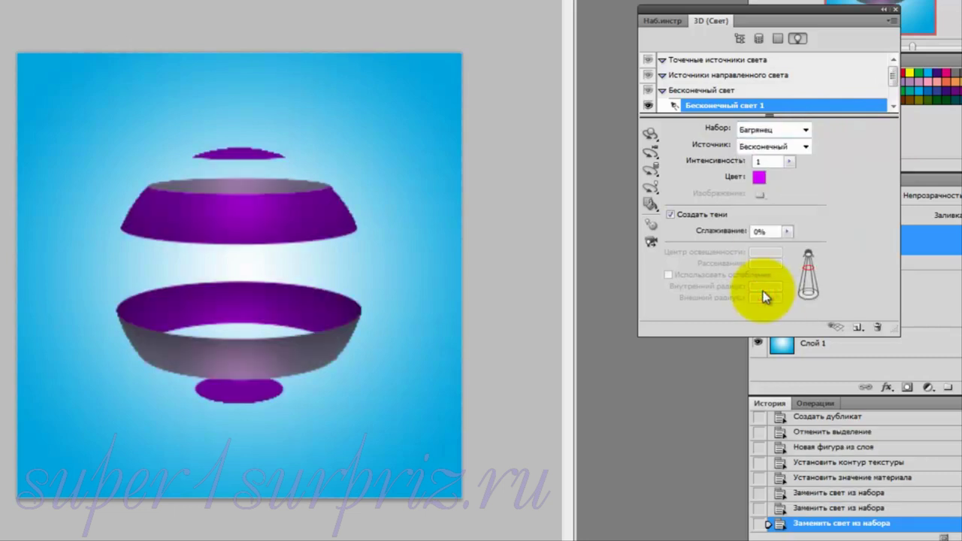
{"action": "left_click", "coordinate": [804, 130]}
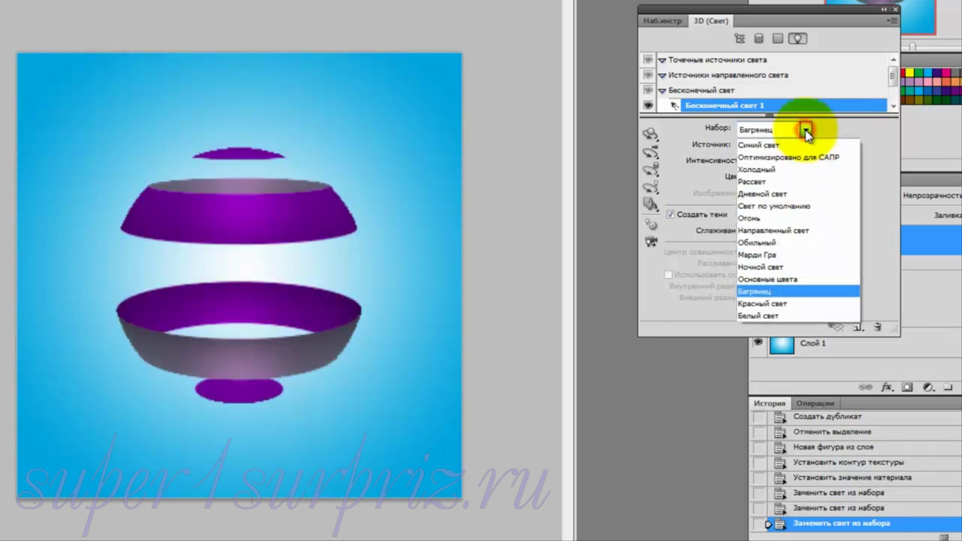
{"action": "left_click", "coordinate": [781, 191]}
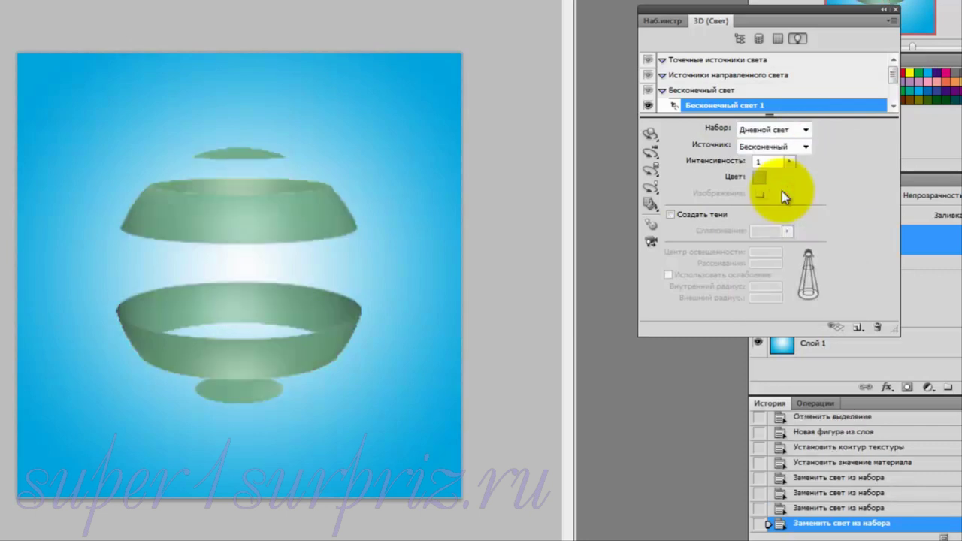
{"action": "left_click", "coordinate": [804, 130]}
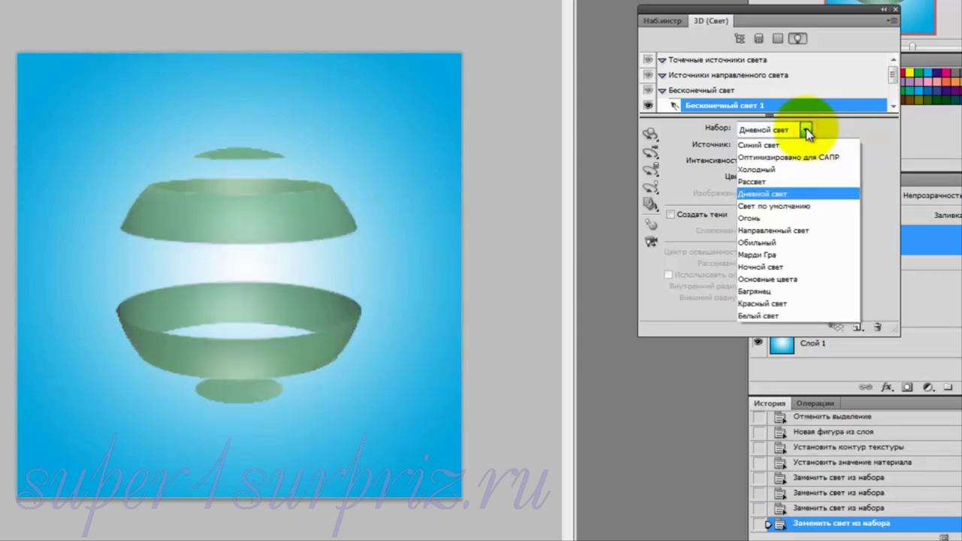
{"action": "left_click", "coordinate": [775, 257]}
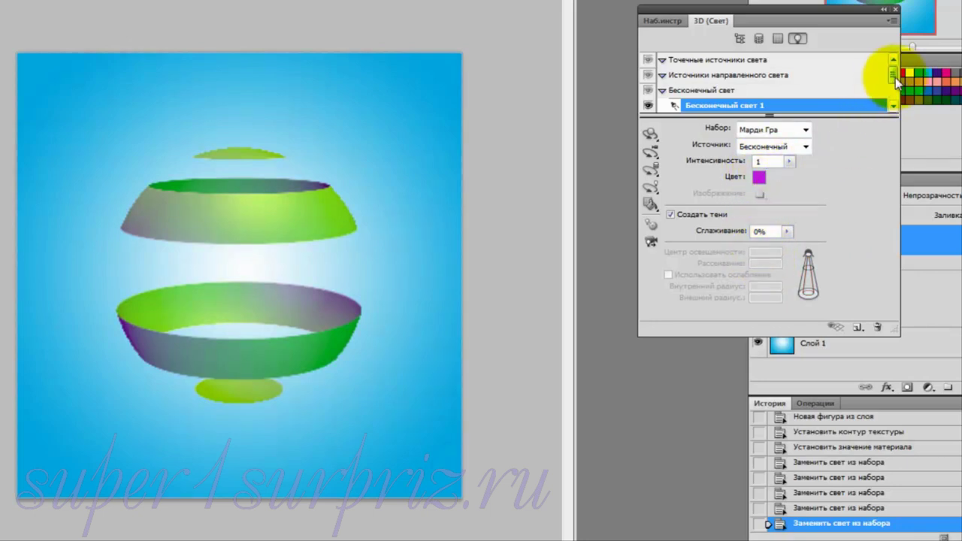
Try the source colours c5c49e and 873848 for Бесконечный свет 2, discard the colour change, and select Бесконечный свет 3.
{"action": "left_click_drag", "start_coordinate": [892, 80], "coordinate": [891, 87]}
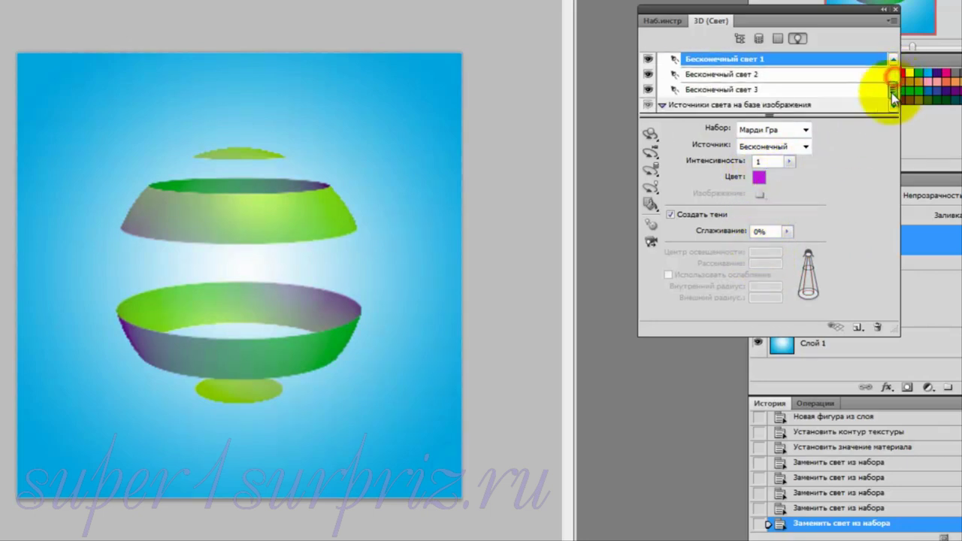
{"action": "left_click", "coordinate": [716, 75]}
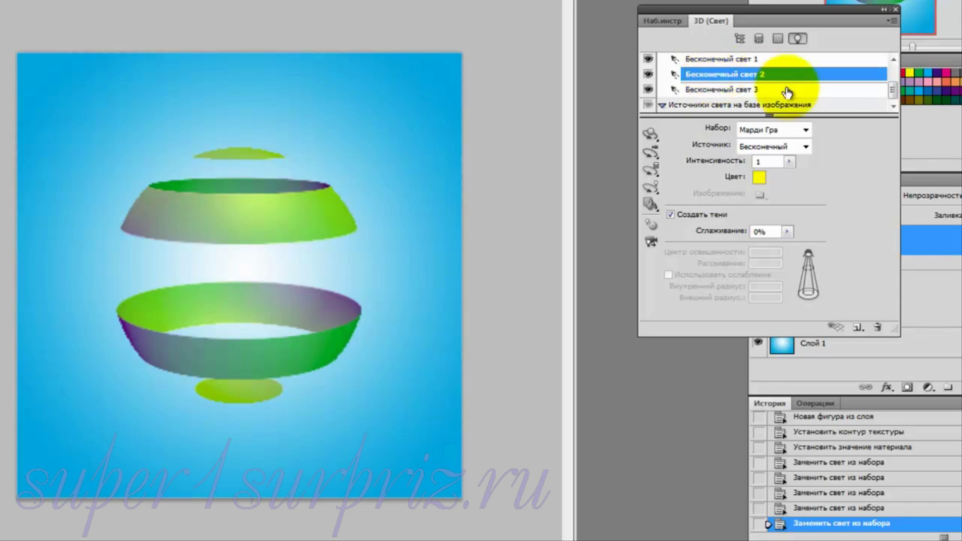
{"action": "left_click", "coordinate": [758, 178]}
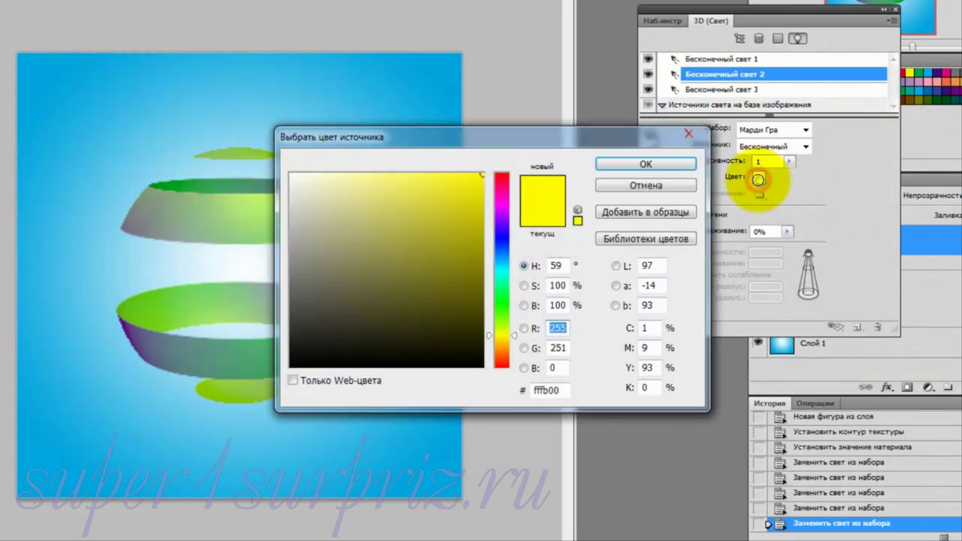
{"action": "left_click", "coordinate": [435, 278]}
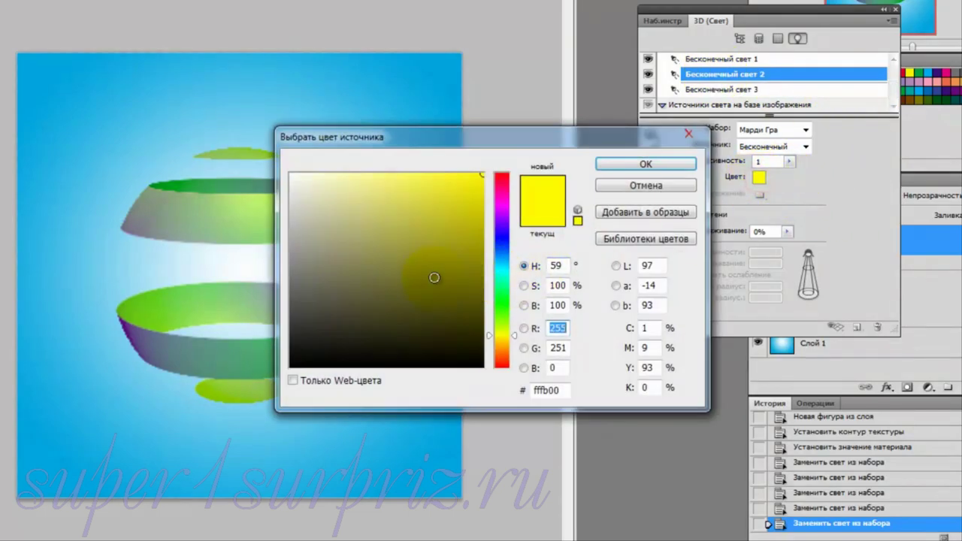
{"action": "left_click", "coordinate": [450, 202]}
{"action": "left_click", "coordinate": [328, 217]}
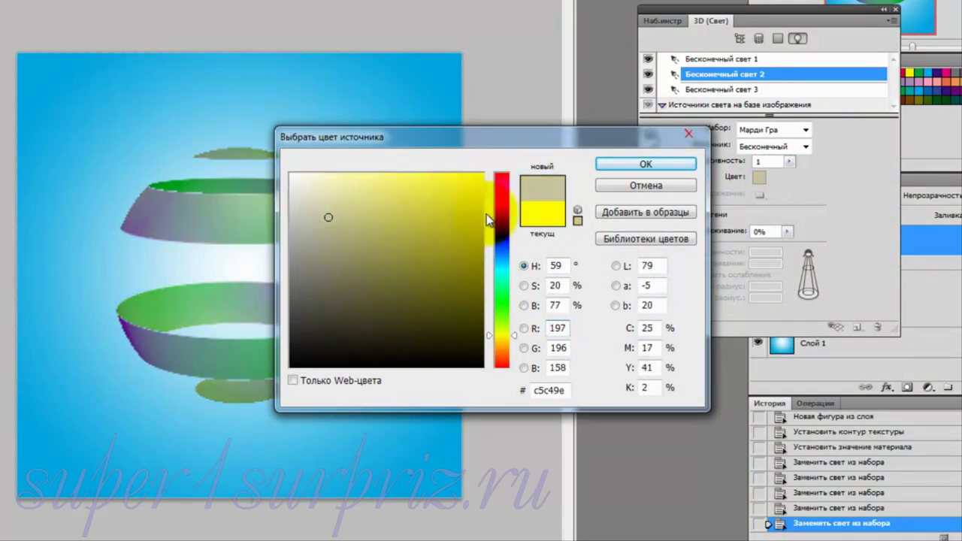
{"action": "left_click", "coordinate": [502, 182]}
{"action": "left_click", "coordinate": [404, 265]}
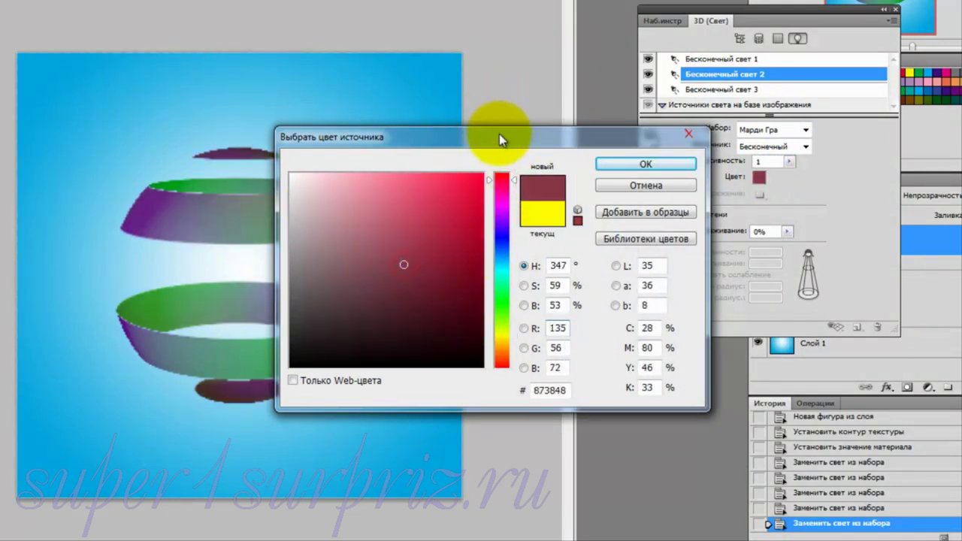
{"action": "left_click_drag", "start_coordinate": [500, 132], "coordinate": [769, 210]}
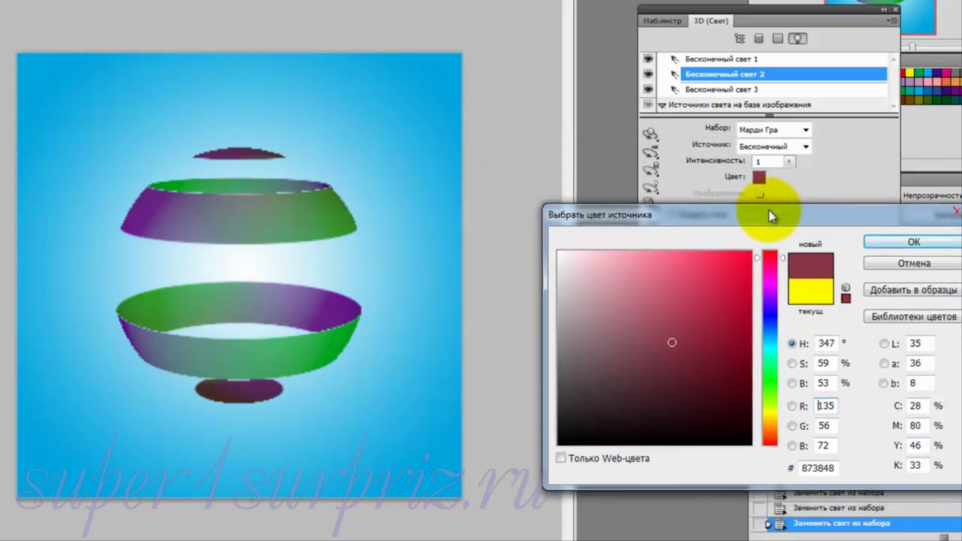
{"action": "left_click", "coordinate": [892, 264]}
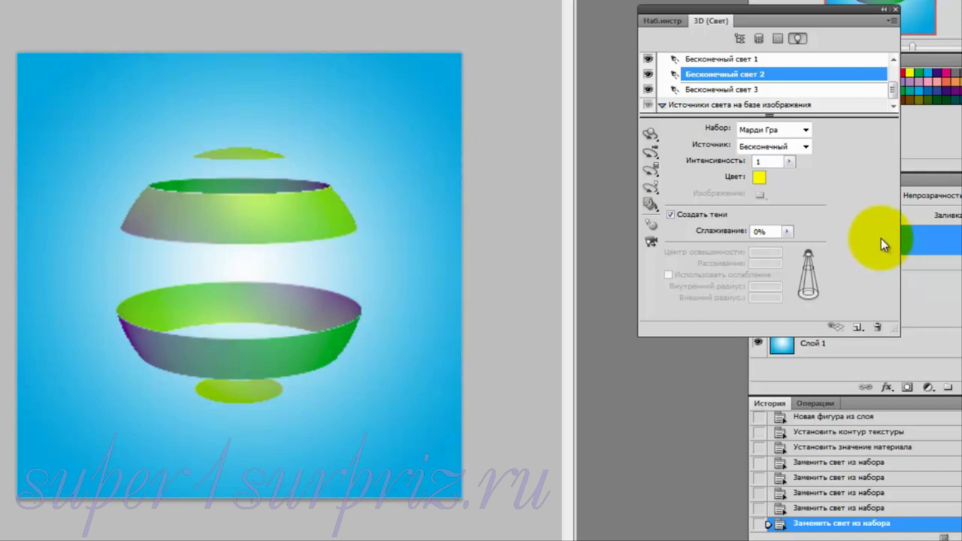
{"action": "left_click", "coordinate": [719, 90]}
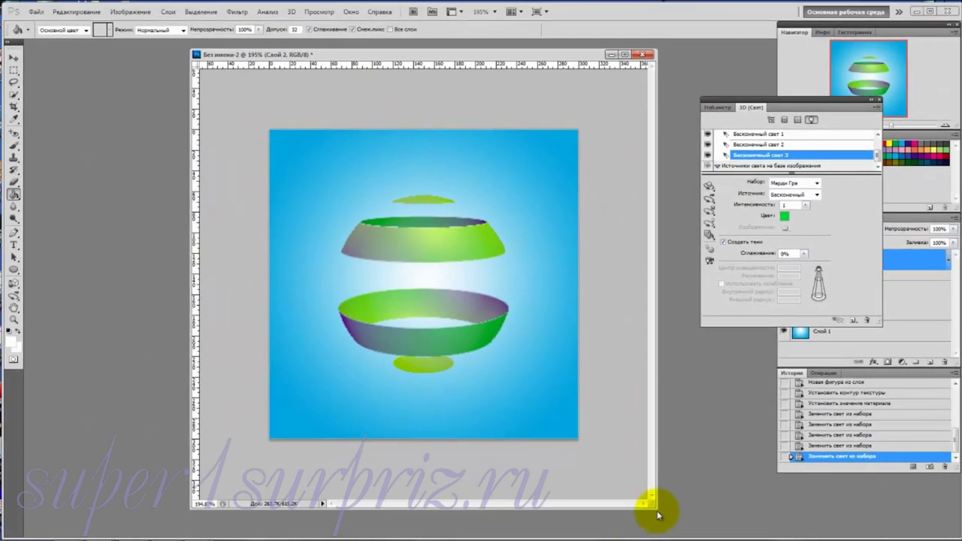
Shrink the document window to fit closely around the canvas and show the animation timeline.
{"action": "left_click_drag", "start_coordinate": [653, 505], "coordinate": [527, 405]}
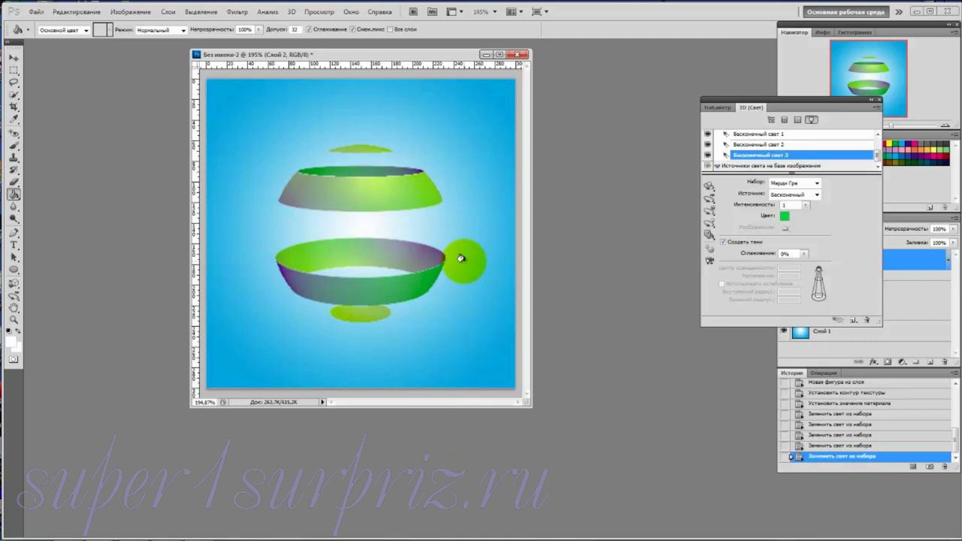
{"action": "left_click_drag", "start_coordinate": [460, 257], "coordinate": [345, 340]}
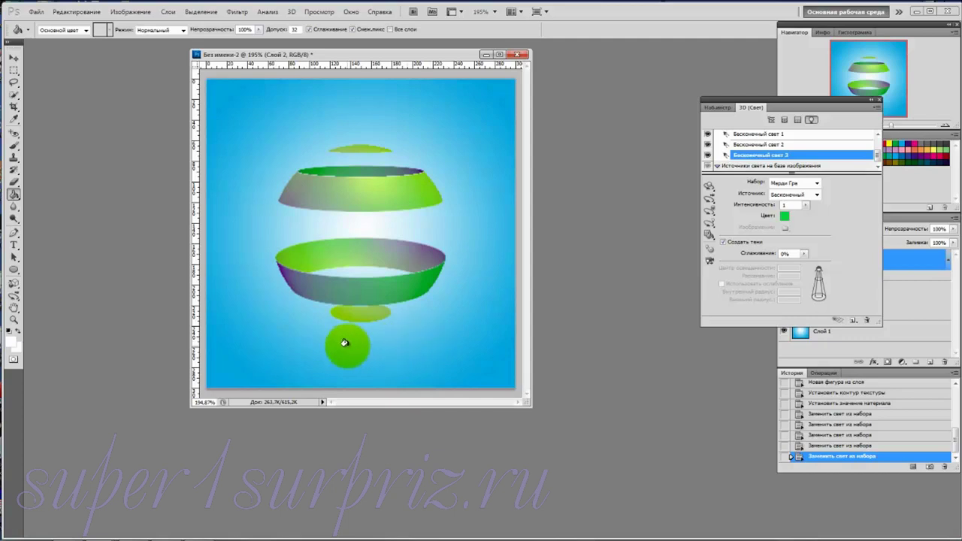
{"action": "left_click", "coordinate": [351, 12]}
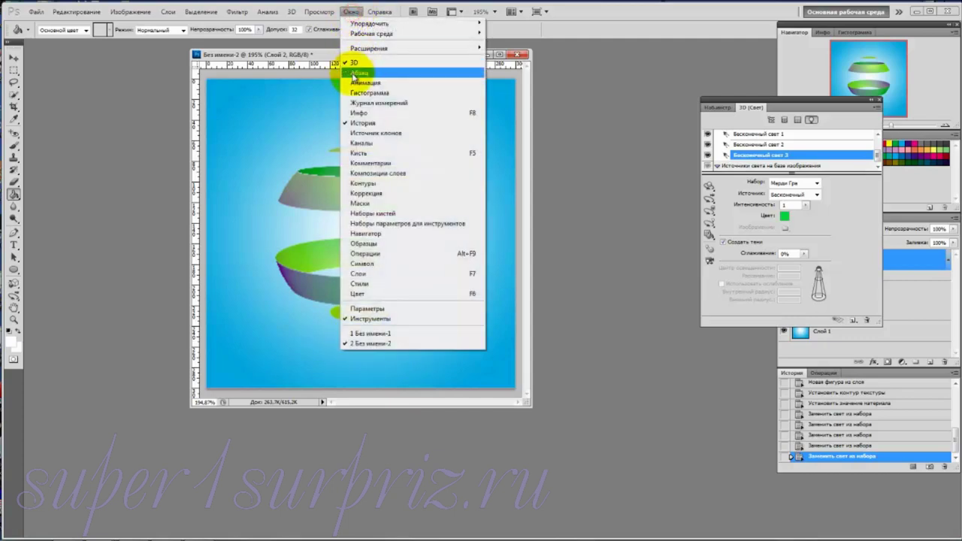
{"action": "left_click", "coordinate": [353, 82]}
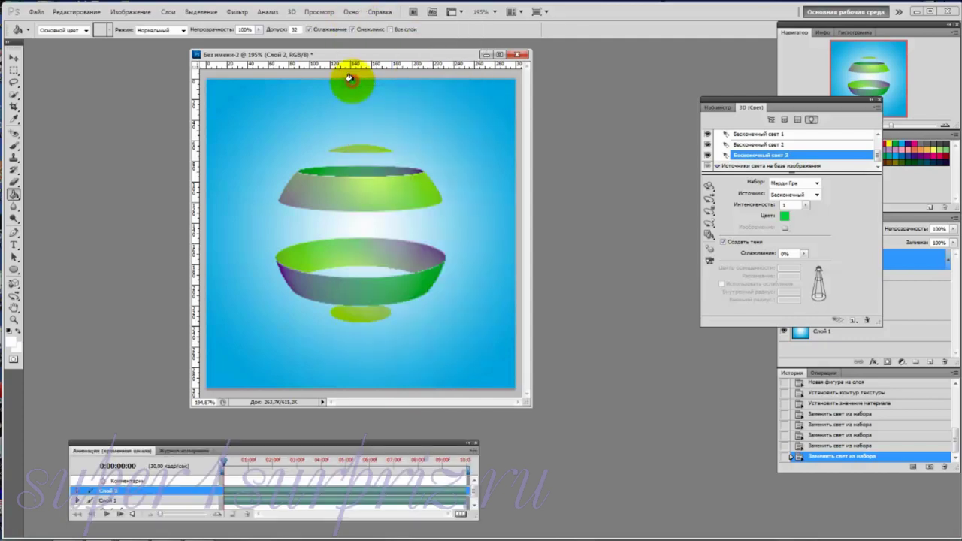
Set the animation timeline's duration to 0:00:06:00 with a custom frame rate of 15 frames per second.
{"action": "left_click", "coordinate": [473, 451]}
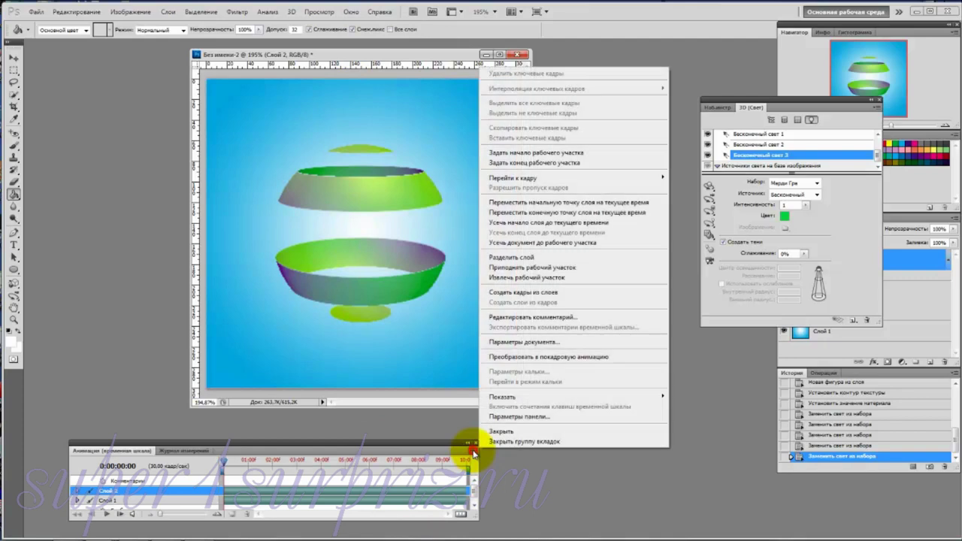
{"action": "left_click", "coordinate": [549, 341]}
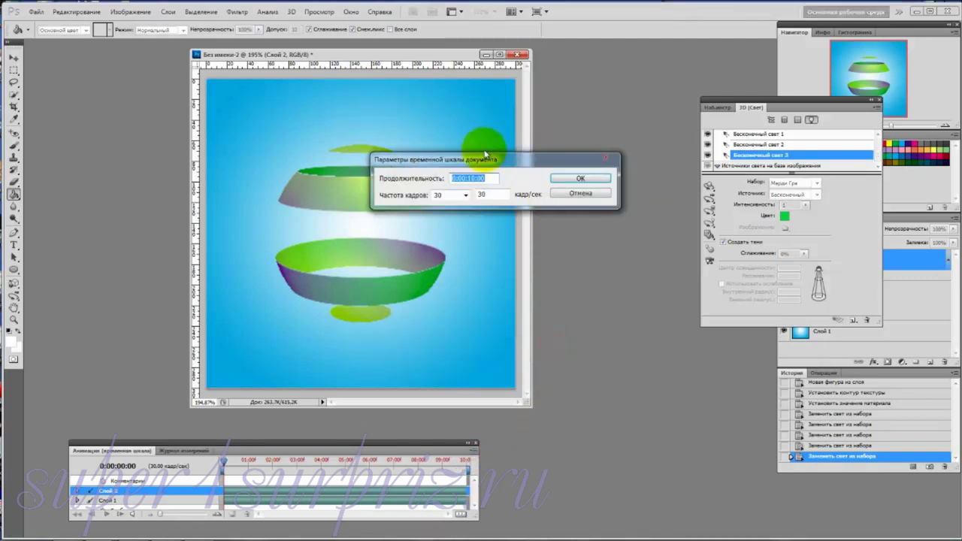
{"action": "left_click", "coordinate": [466, 195]}
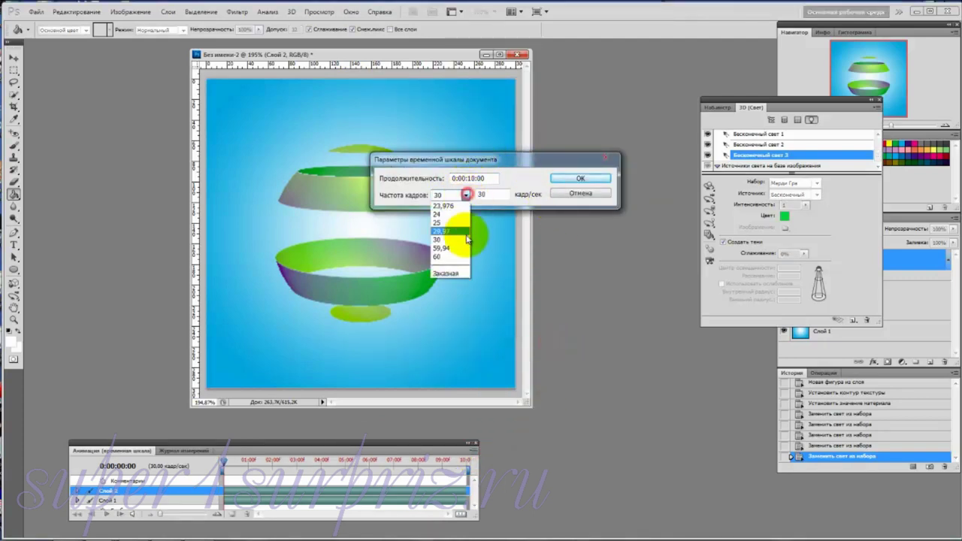
{"action": "left_click", "coordinate": [446, 272]}
{"action": "left_click", "coordinate": [493, 193]}
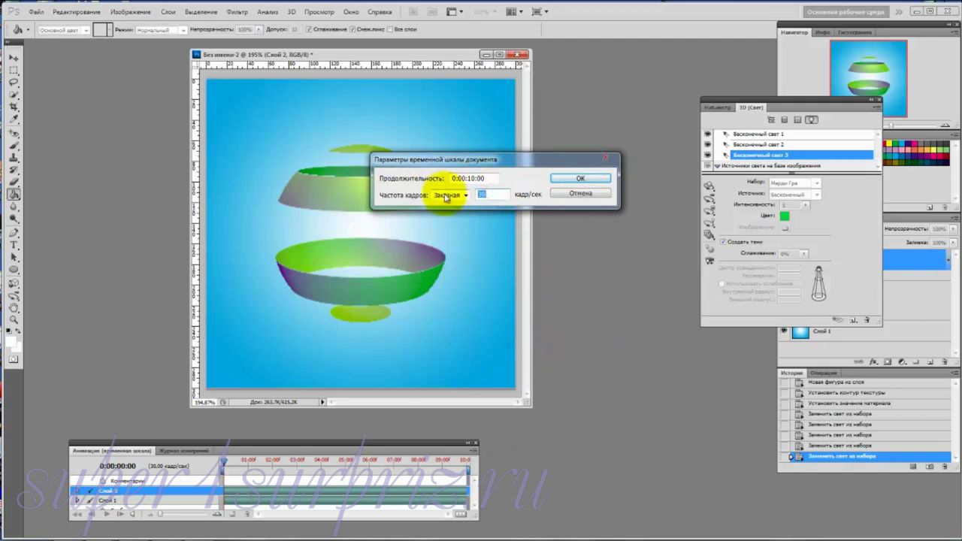
{"action": "type", "text": "15"}
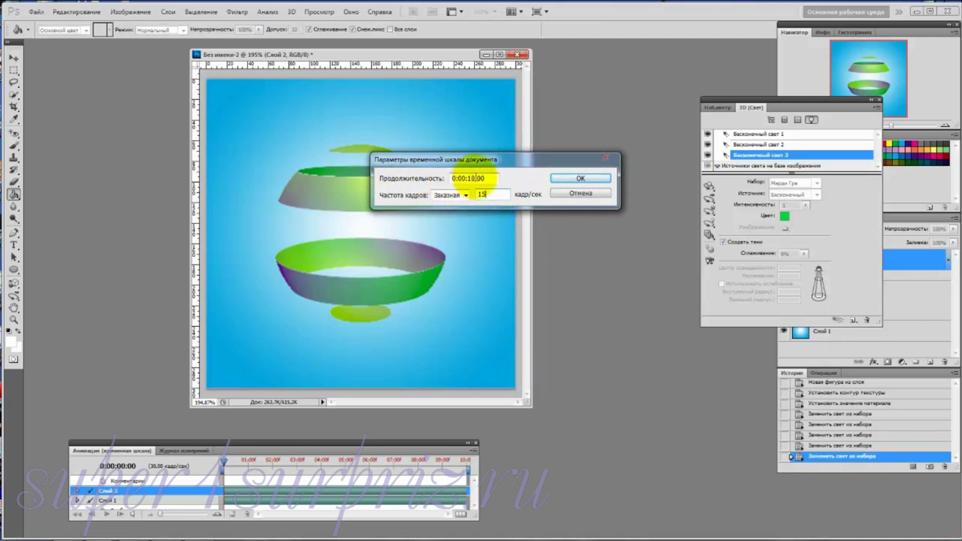
{"action": "double_click", "coordinate": [468, 178]}
{"action": "type", "text": "05"}
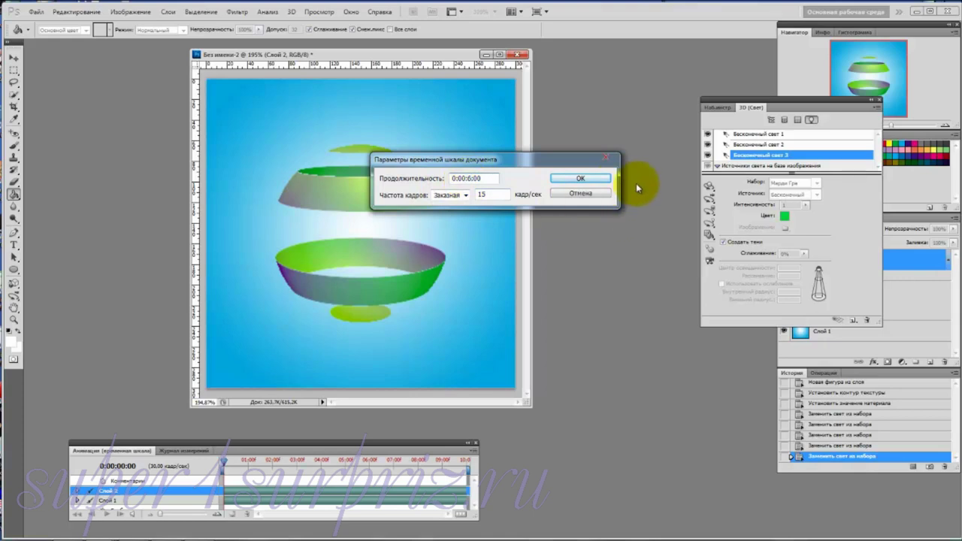
{"action": "left_click", "coordinate": [605, 178]}
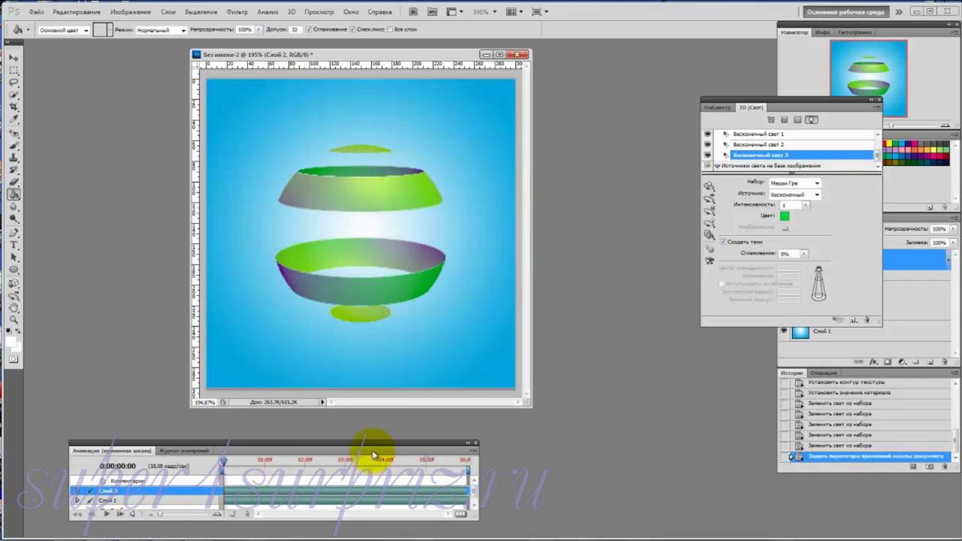
Enable keyframing of Слой 2's 3D object position at 0:00, and at 2:00 rotate the sphere to about X 118, Y -4.3, Z -47.2.
{"action": "double_click", "coordinate": [349, 444]}
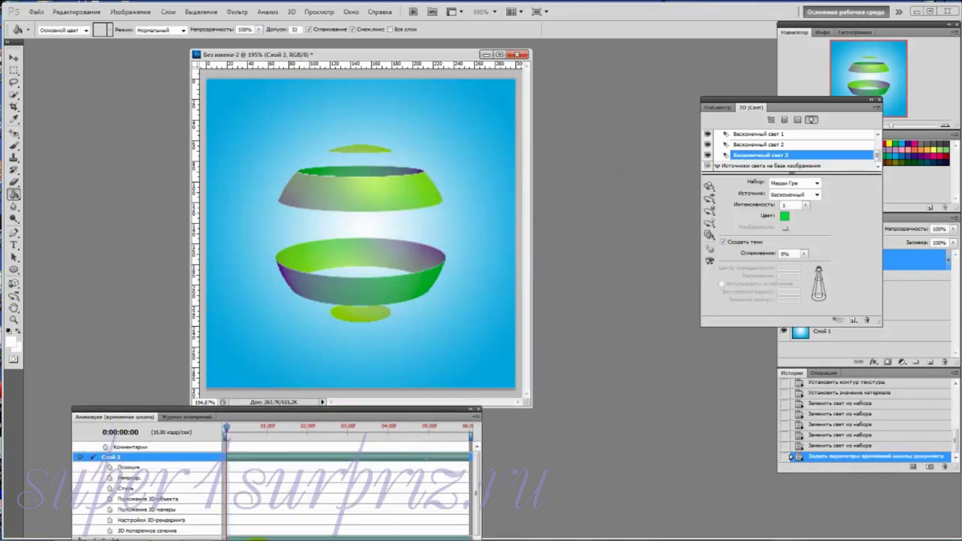
{"action": "left_click", "coordinate": [109, 498]}
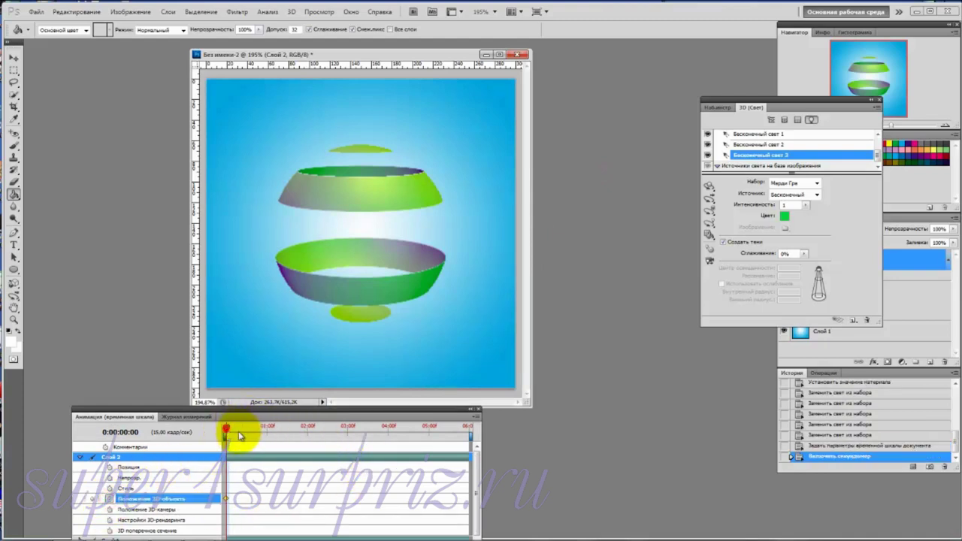
{"action": "left_click_drag", "start_coordinate": [238, 435], "coordinate": [307, 438]}
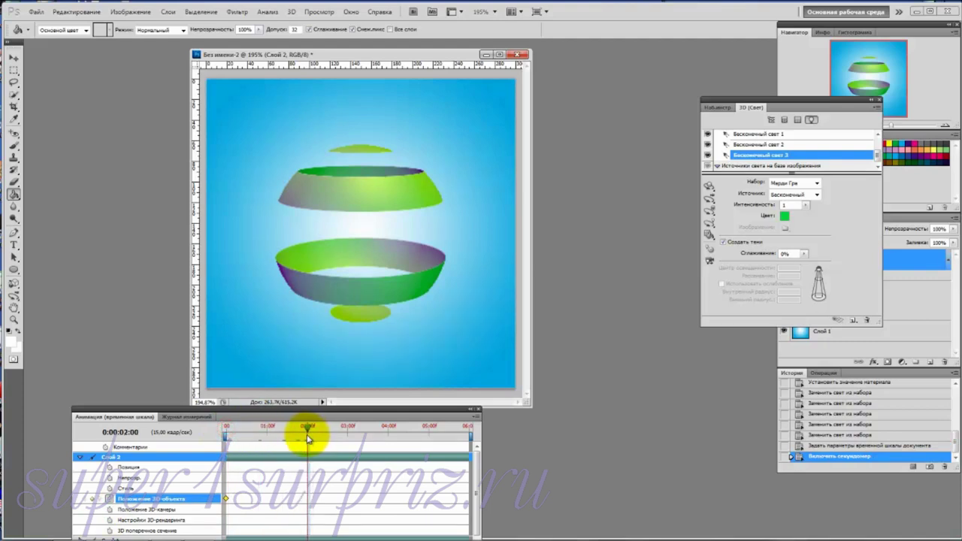
{"action": "left_click", "coordinate": [709, 185]}
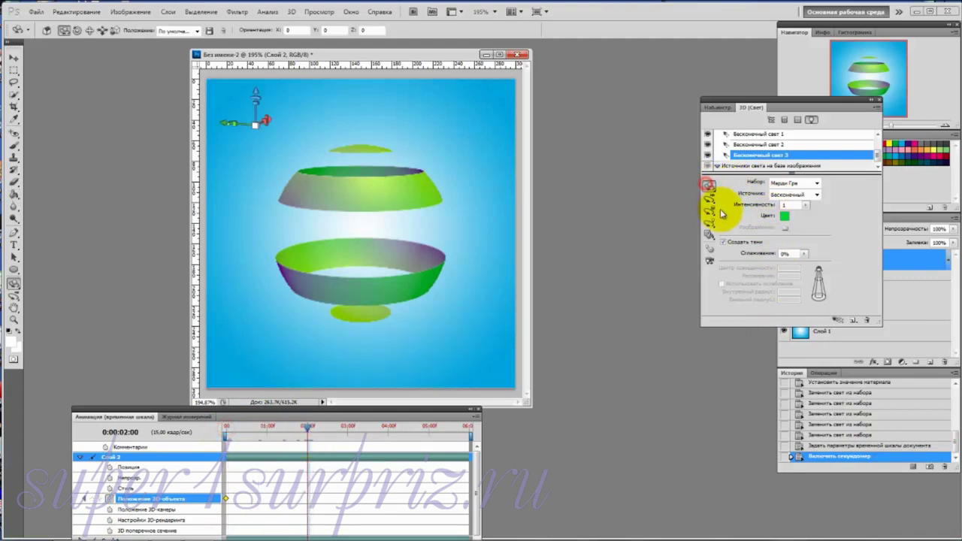
{"action": "left_click_drag", "start_coordinate": [293, 112], "coordinate": [257, 130]}
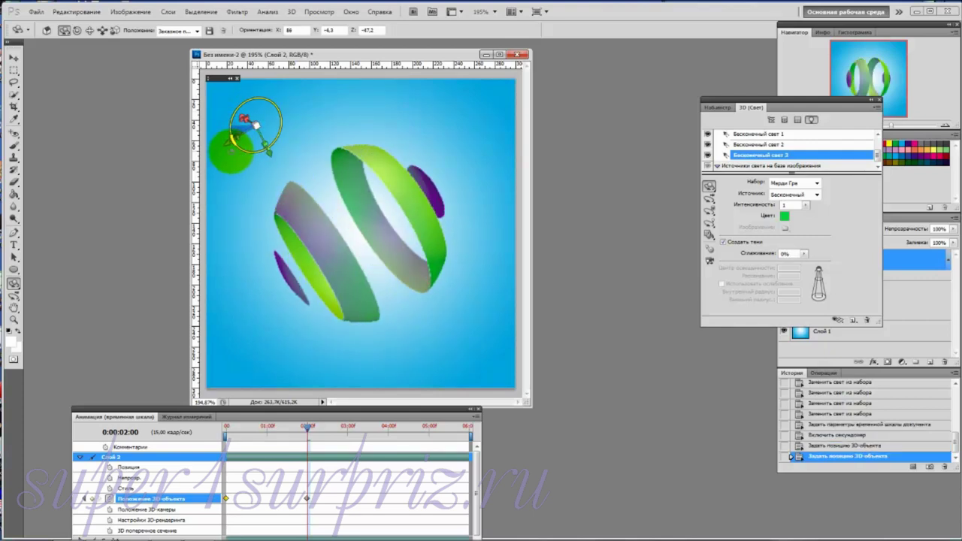
Add 3D position keyframes by rotating the sphere to about X 130.5, Y 78.7, Z -96.7 at 4:00 and nearly upright at 5:14.
{"action": "left_click_drag", "start_coordinate": [307, 429], "coordinate": [389, 430]}
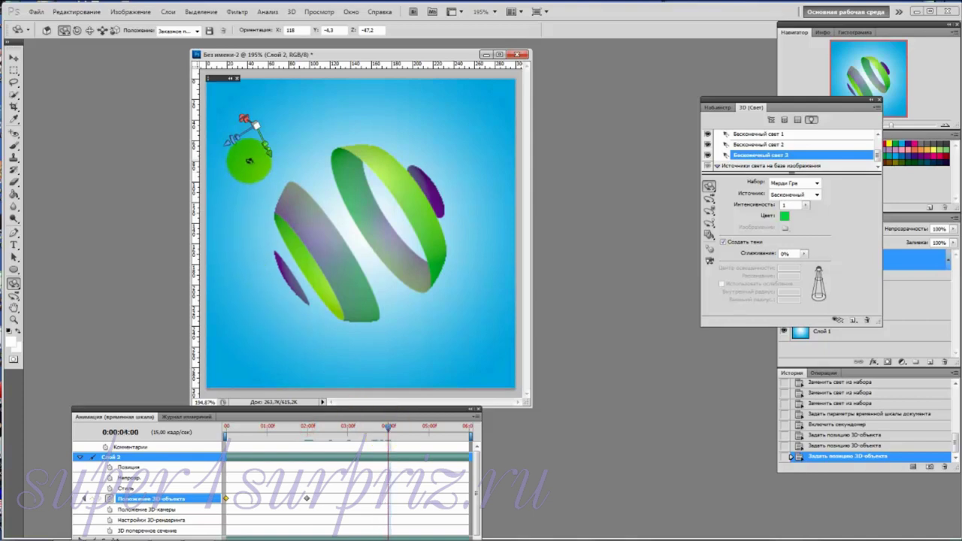
{"action": "left_click_drag", "start_coordinate": [257, 125], "coordinate": [270, 142]}
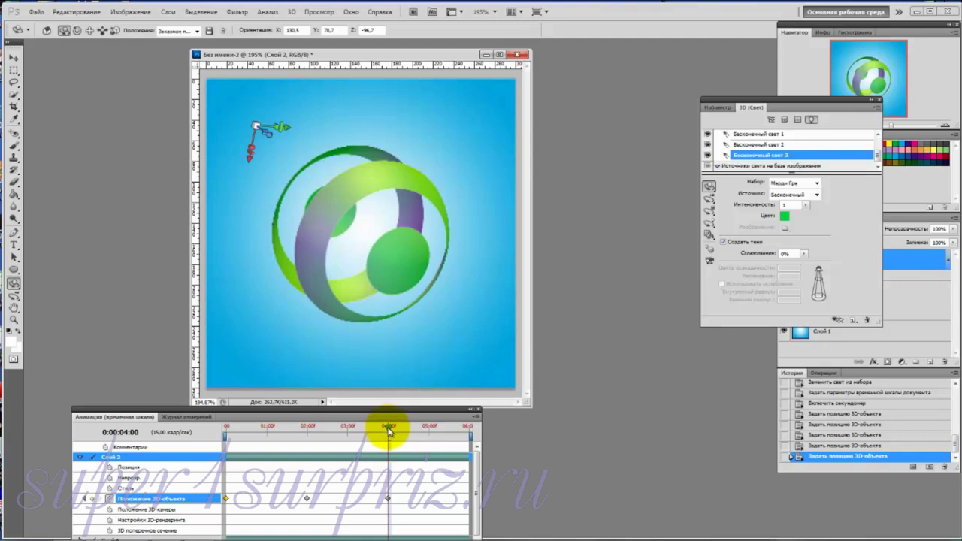
{"action": "left_click_drag", "start_coordinate": [387, 430], "coordinate": [469, 426]}
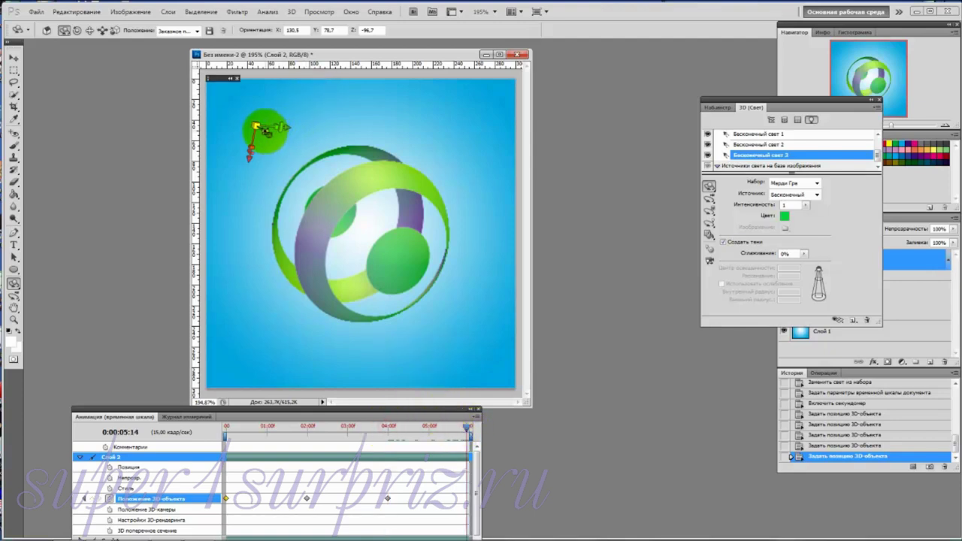
{"action": "left_click_drag", "start_coordinate": [263, 130], "coordinate": [252, 149]}
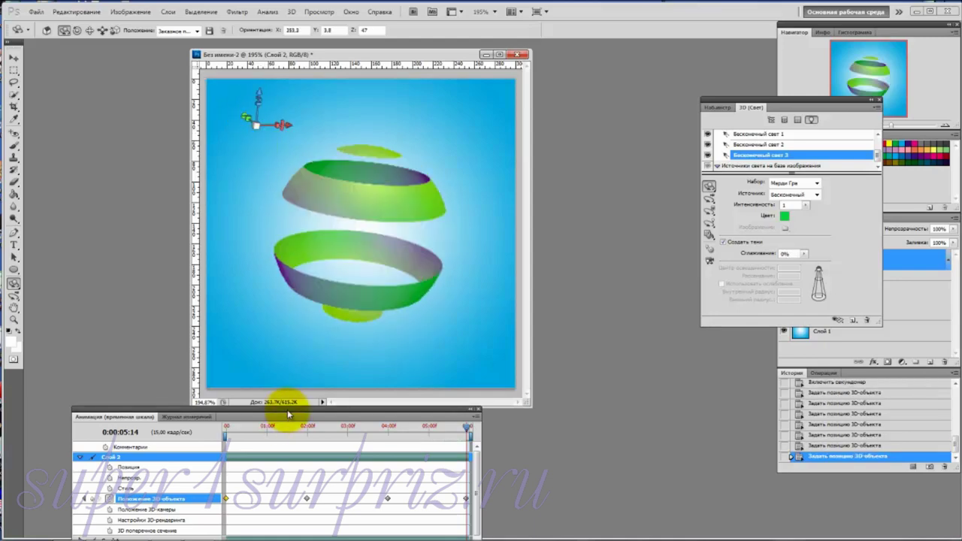
Move the animation panel clear of its cut-off controls and play the sphere animation from the first frame.
{"action": "left_click_drag", "start_coordinate": [287, 413], "coordinate": [293, 381]}
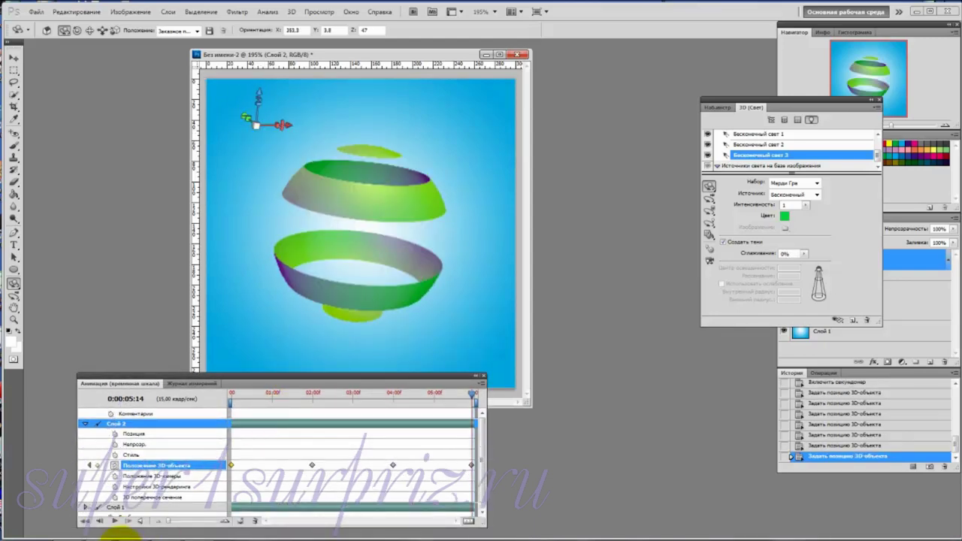
{"action": "left_click", "coordinate": [85, 522]}
{"action": "left_click", "coordinate": [114, 522]}
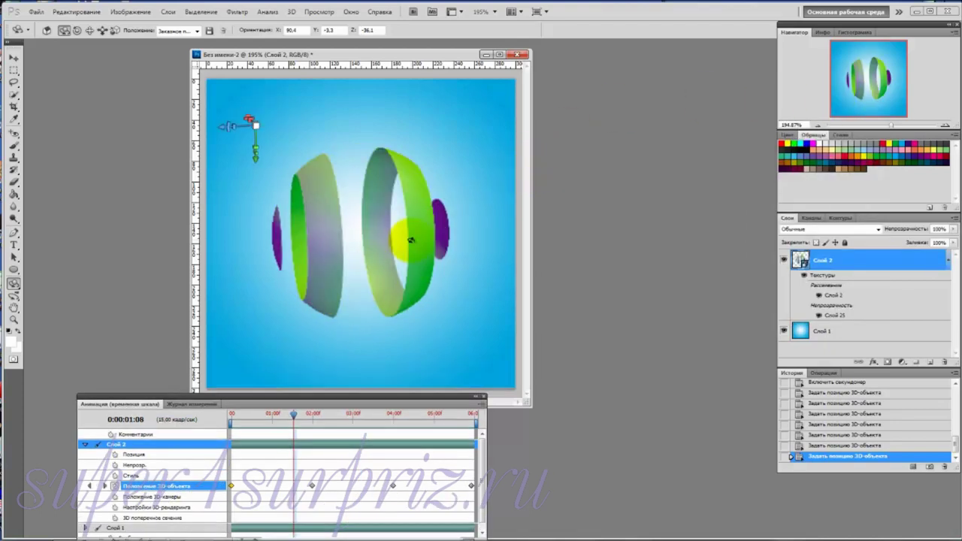
Try exporting the animation for the web as a transparent 256-colour GIF with the background layer Слой 1 hidden.
{"action": "left_click", "coordinate": [784, 331]}
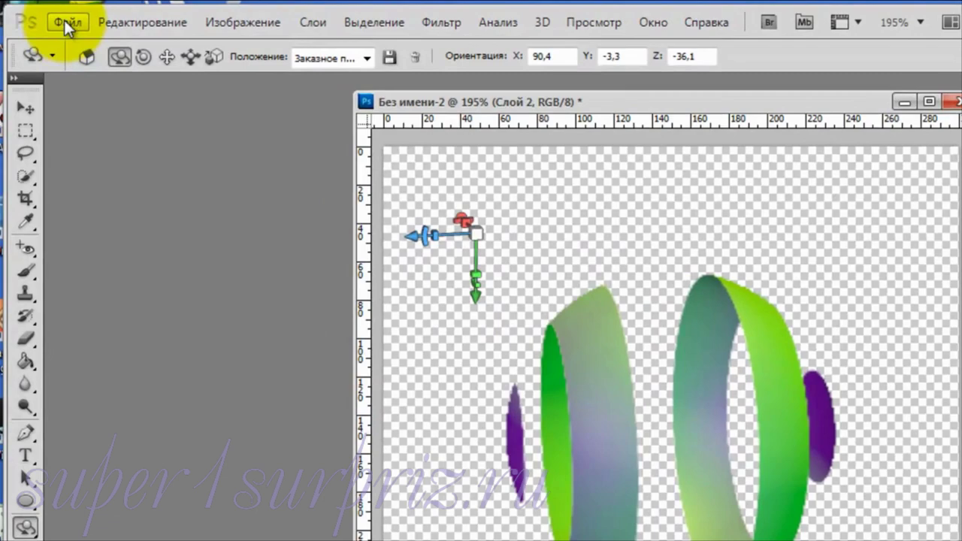
{"action": "left_click", "coordinate": [66, 23]}
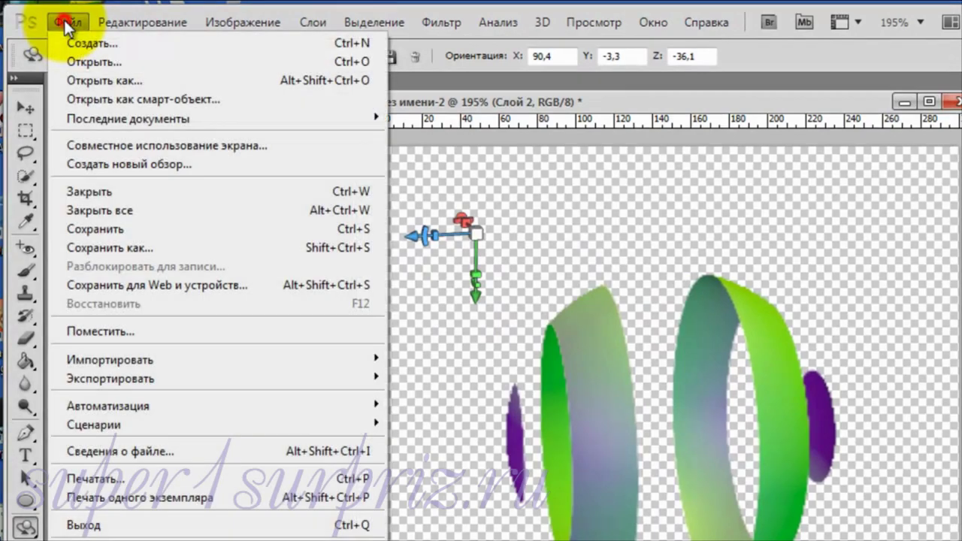
{"action": "left_click", "coordinate": [114, 285]}
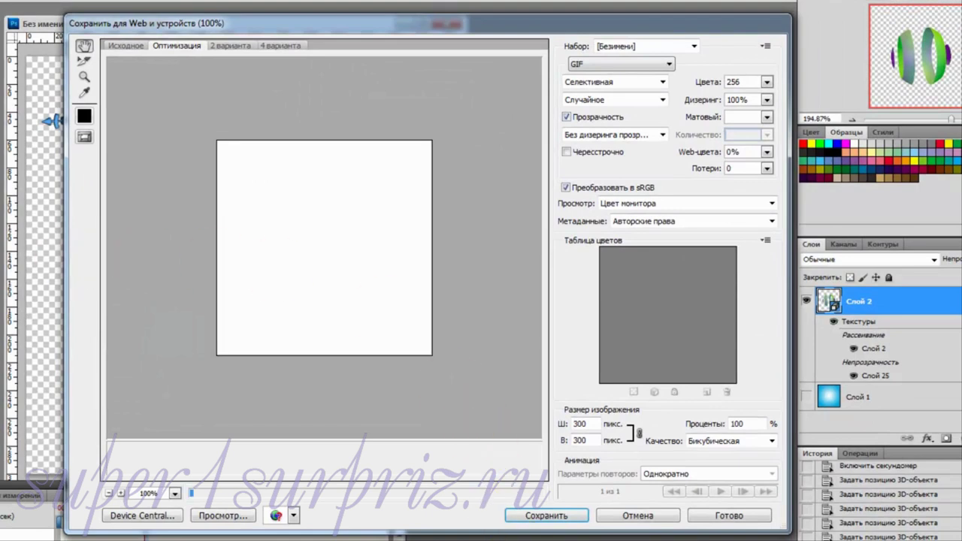
{"action": "left_click", "coordinate": [547, 515]}
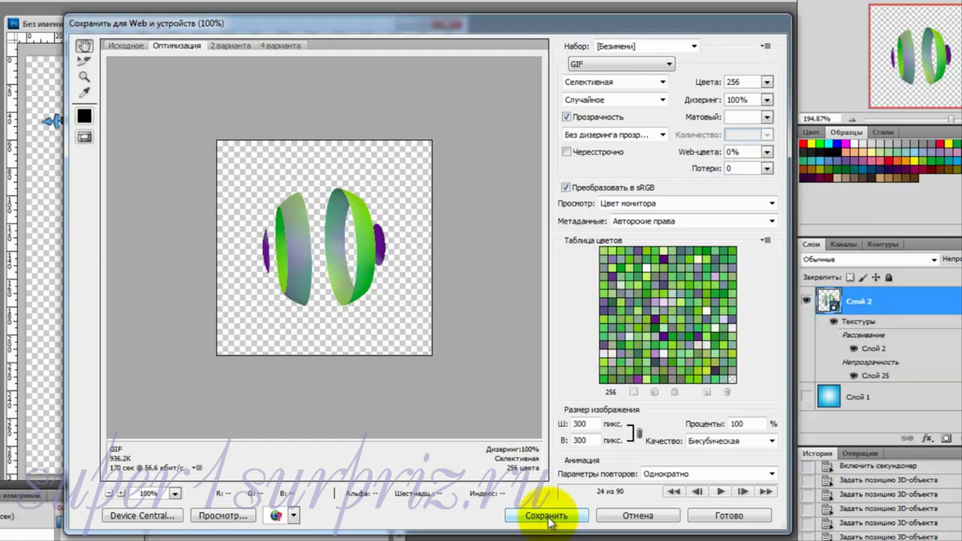
{"action": "left_click", "coordinate": [637, 515]}
Reposition the animation panel below the sphere and play the animation over the blue gradient background.
{"action": "left_click_drag", "start_coordinate": [236, 489], "coordinate": [289, 435]}
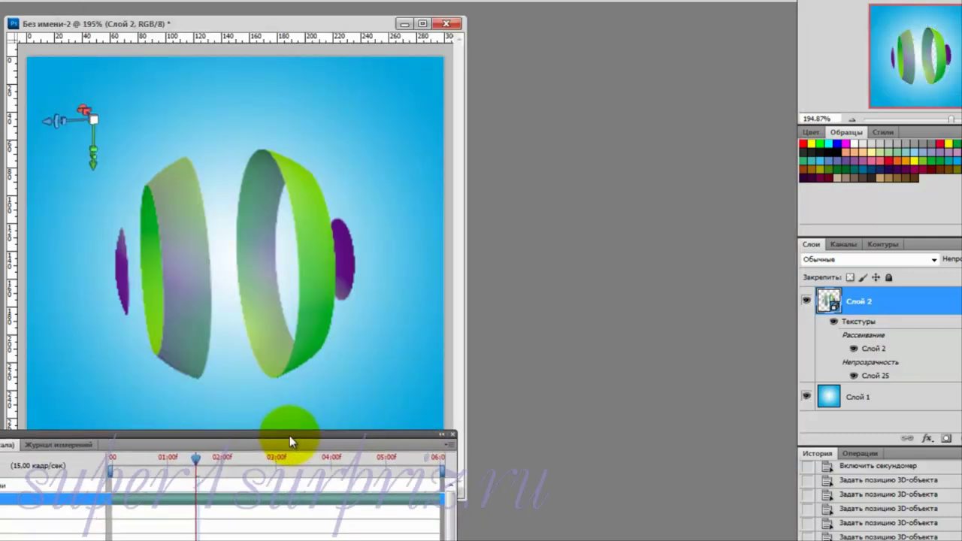
{"action": "key", "text": "space"}
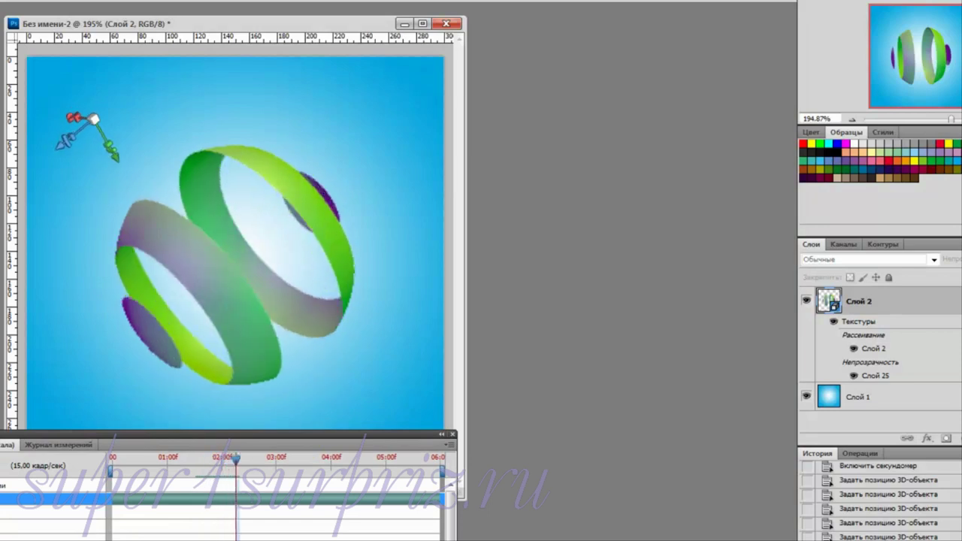